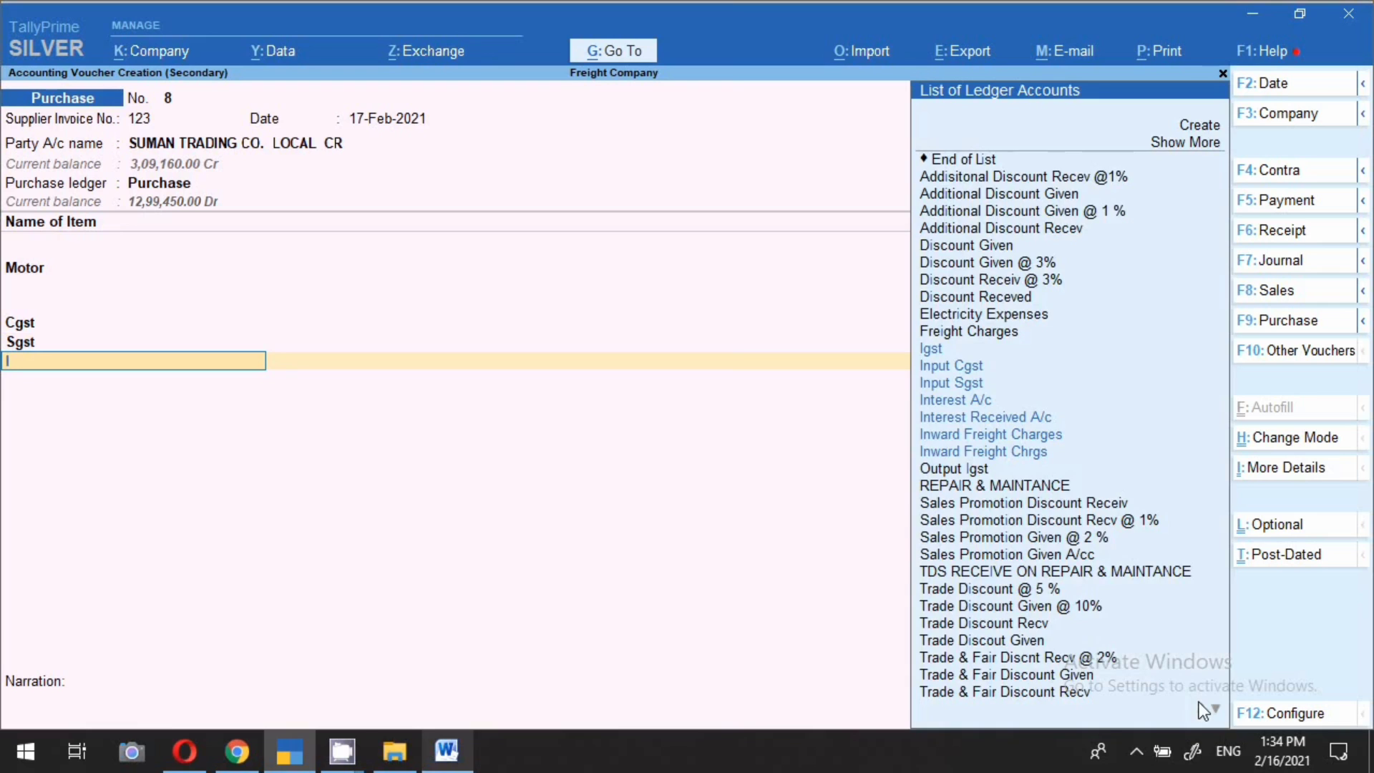
Add the Inward Freight Chrgs ledger below Sgst in the purchase voucher with an amount of 1000
type("N")
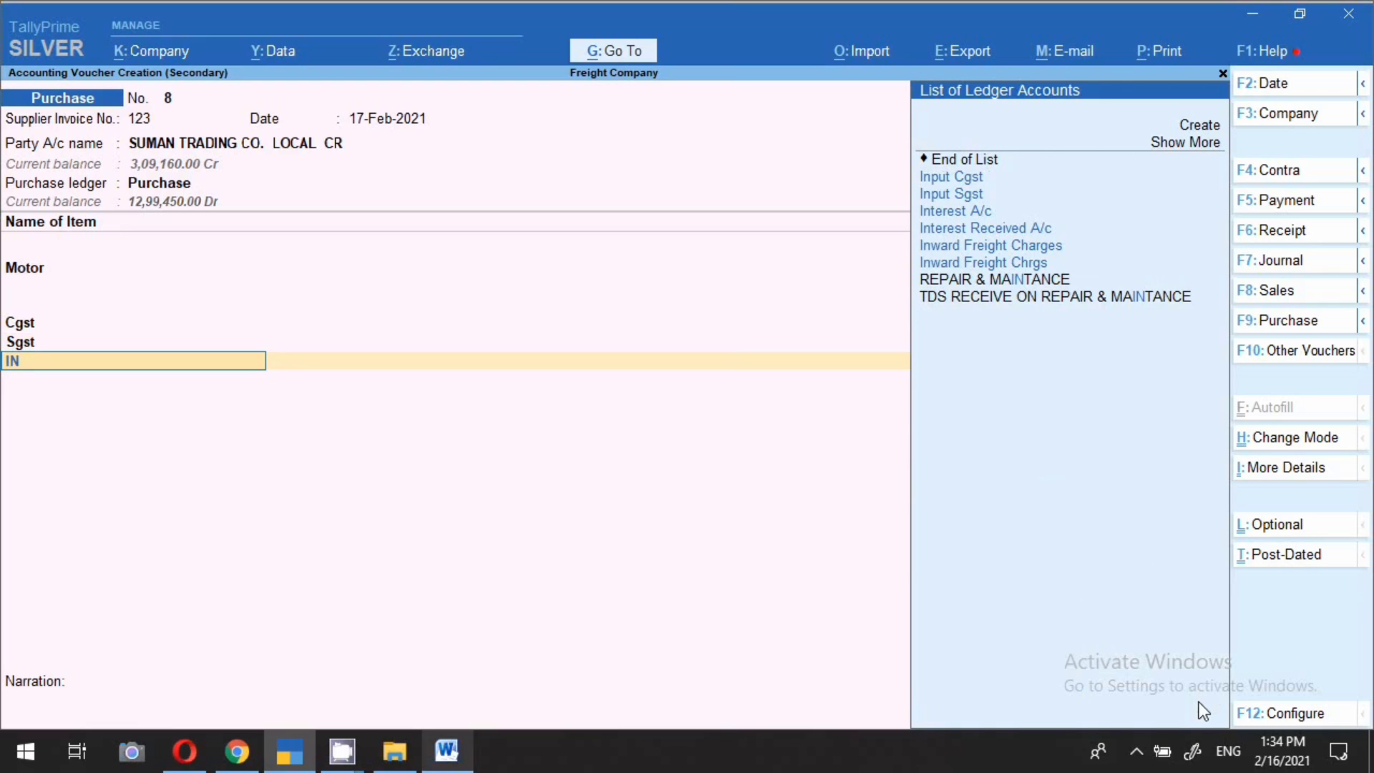
key("Down")
key("Down")
key("Down")
key("Down")
key("Down")
key("Down")
key("Down")
key("Up")
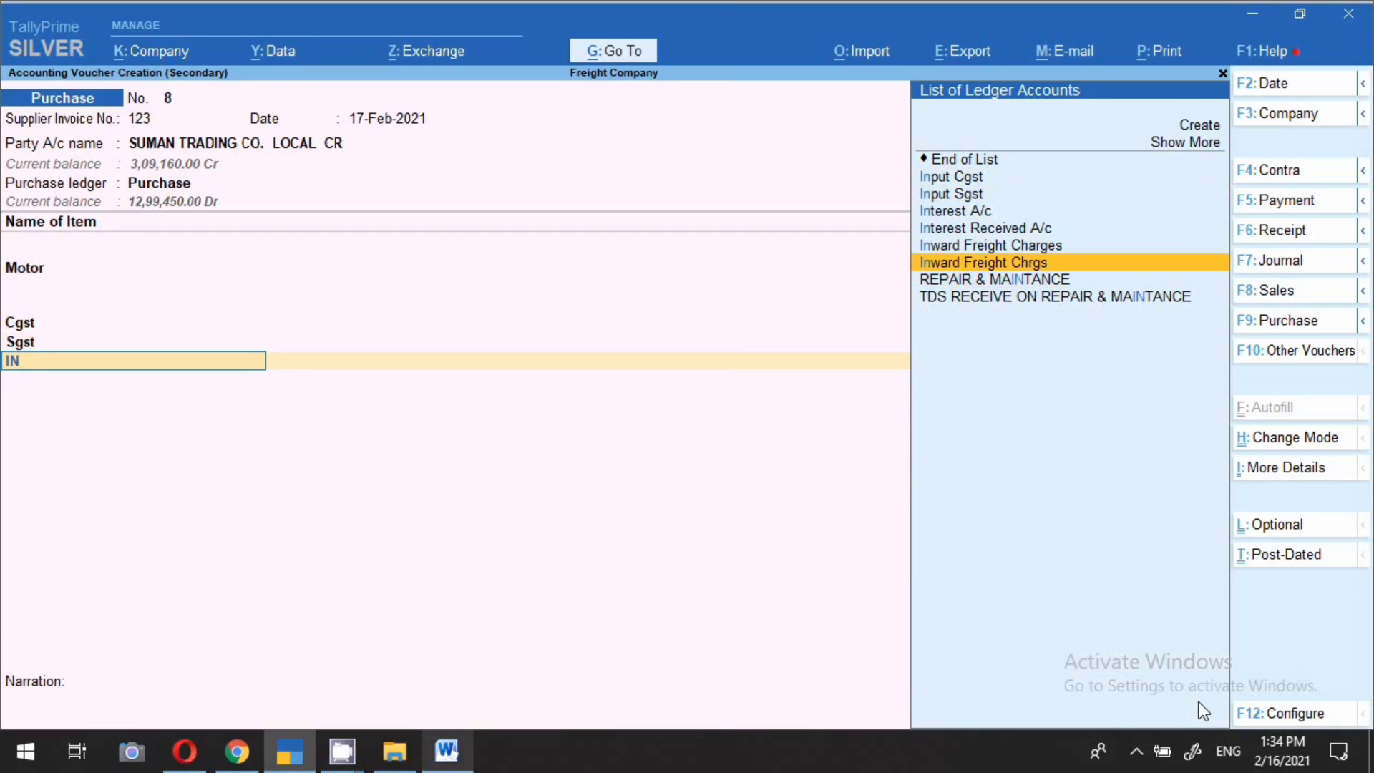
key("Return")
key("Return")
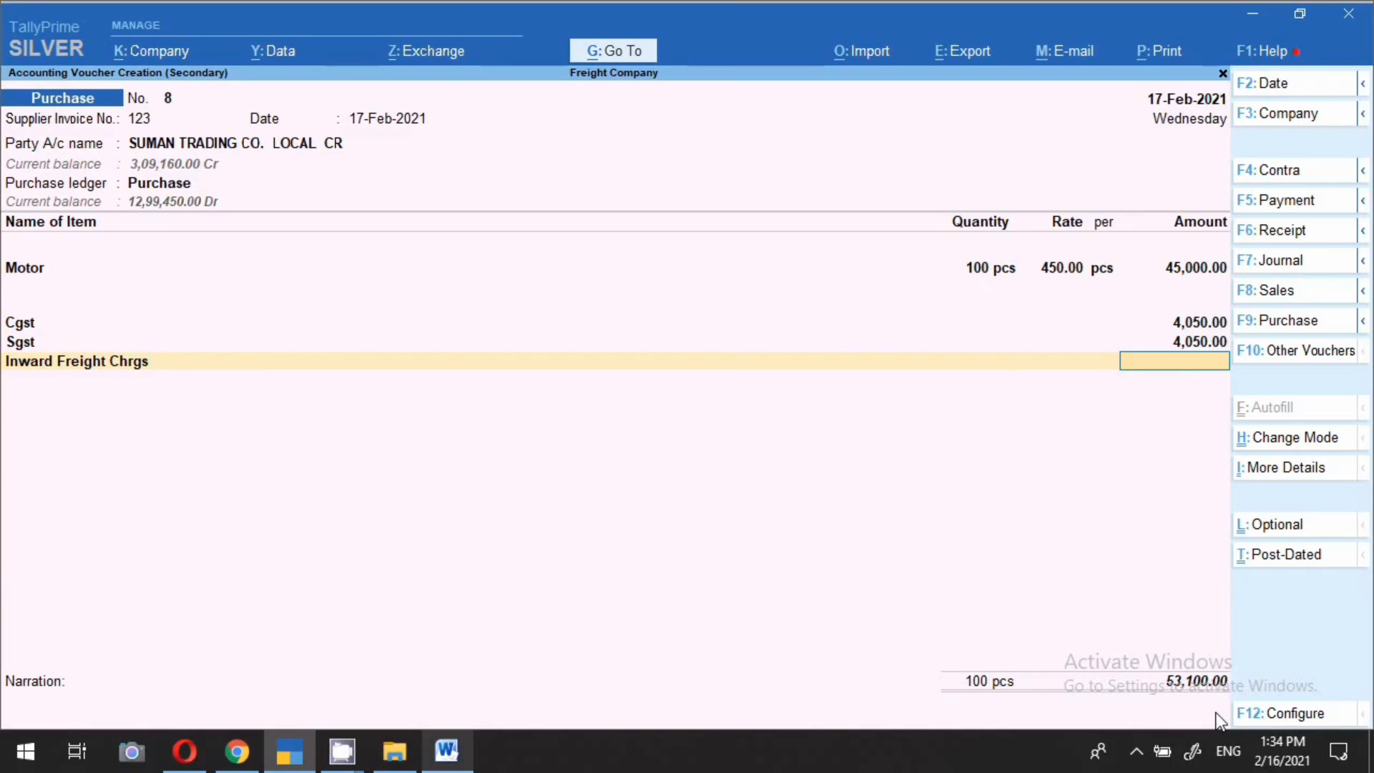
type("1000")
key("Return")
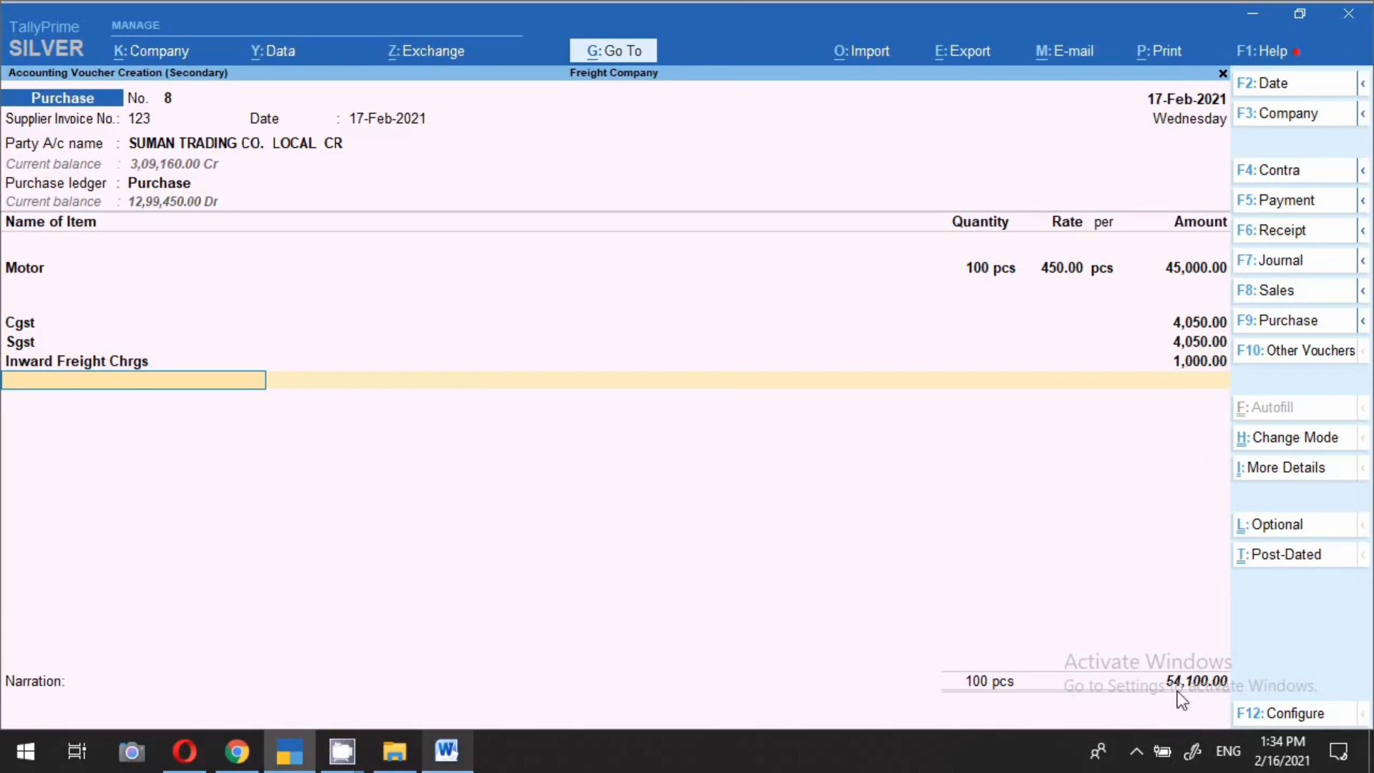
Preview the current voucher's printed invoice at enlarged size, examine its charges and total, and return to the voucher
left_click(1171, 55)
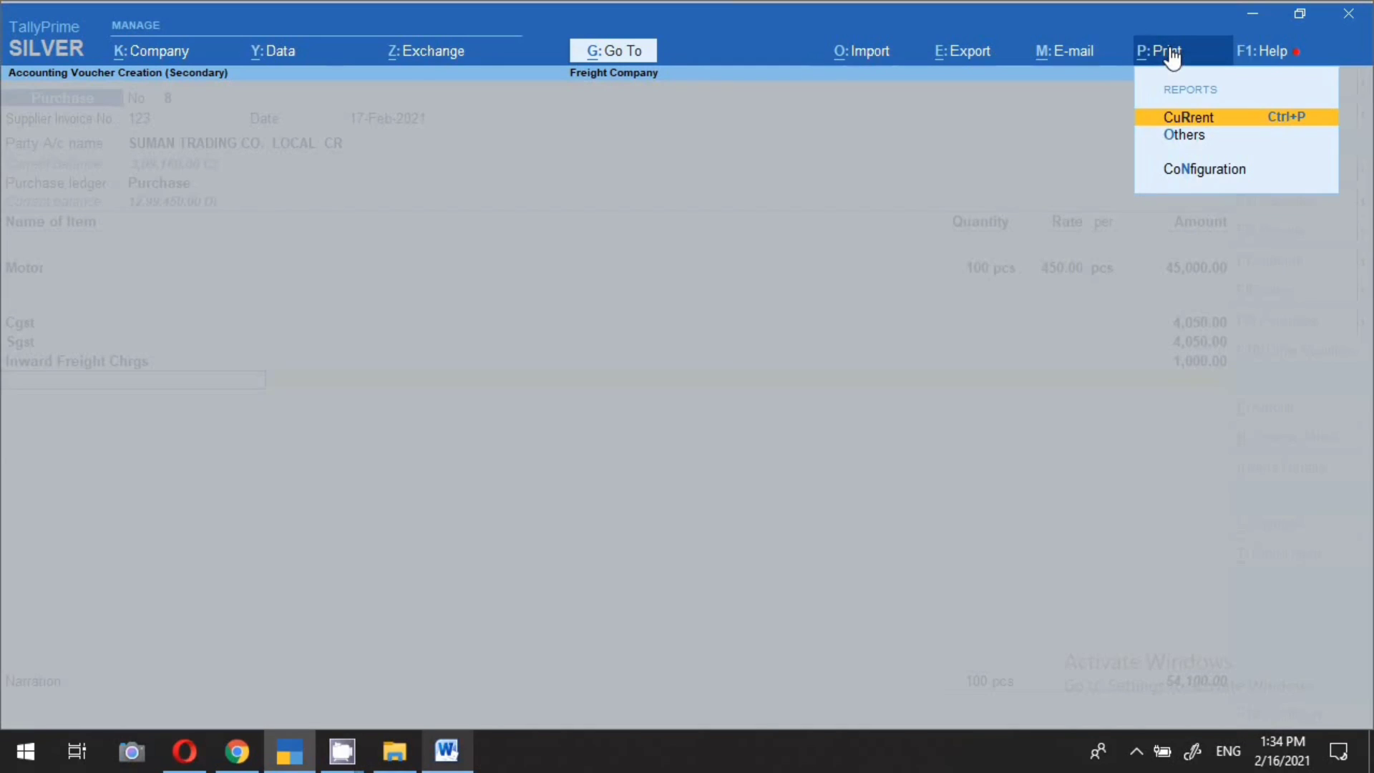
left_click(1187, 120)
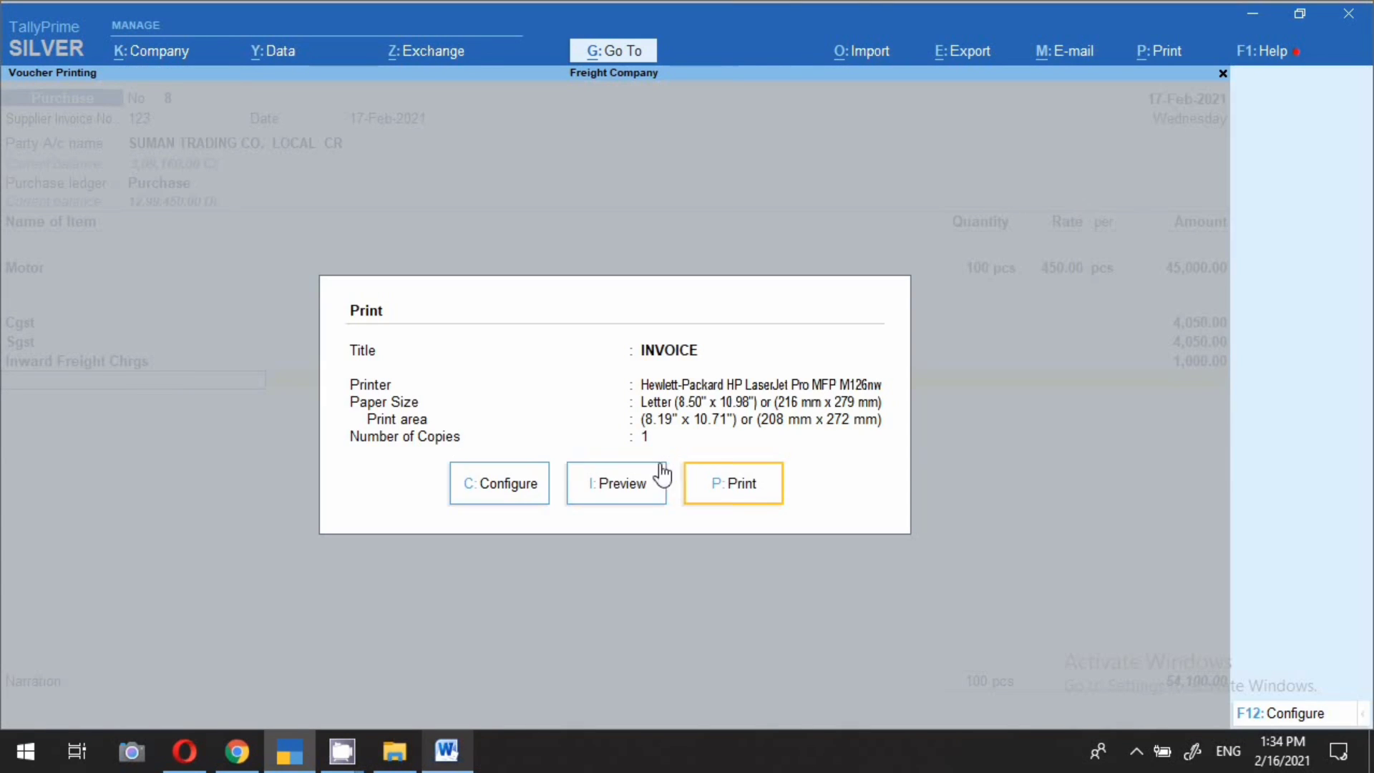
left_click(638, 482)
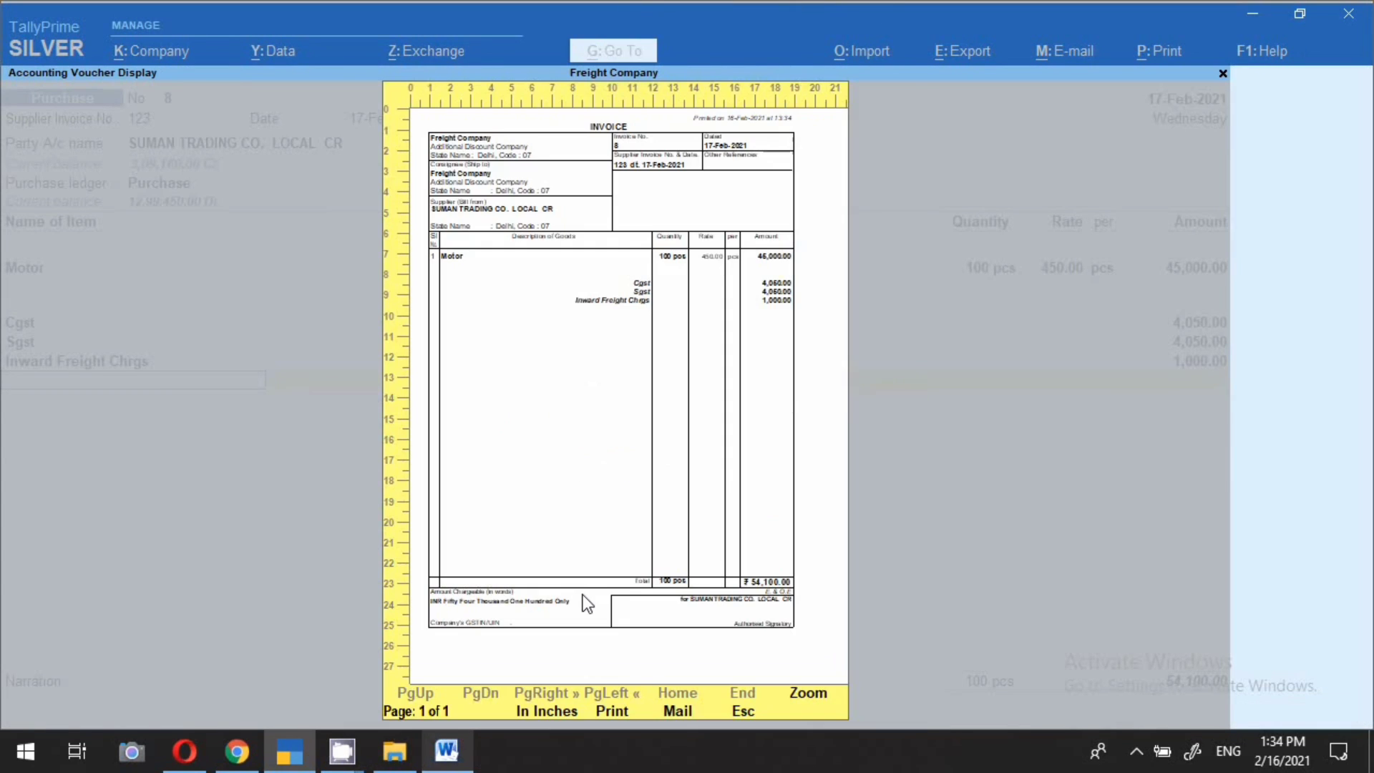
left_click(587, 605)
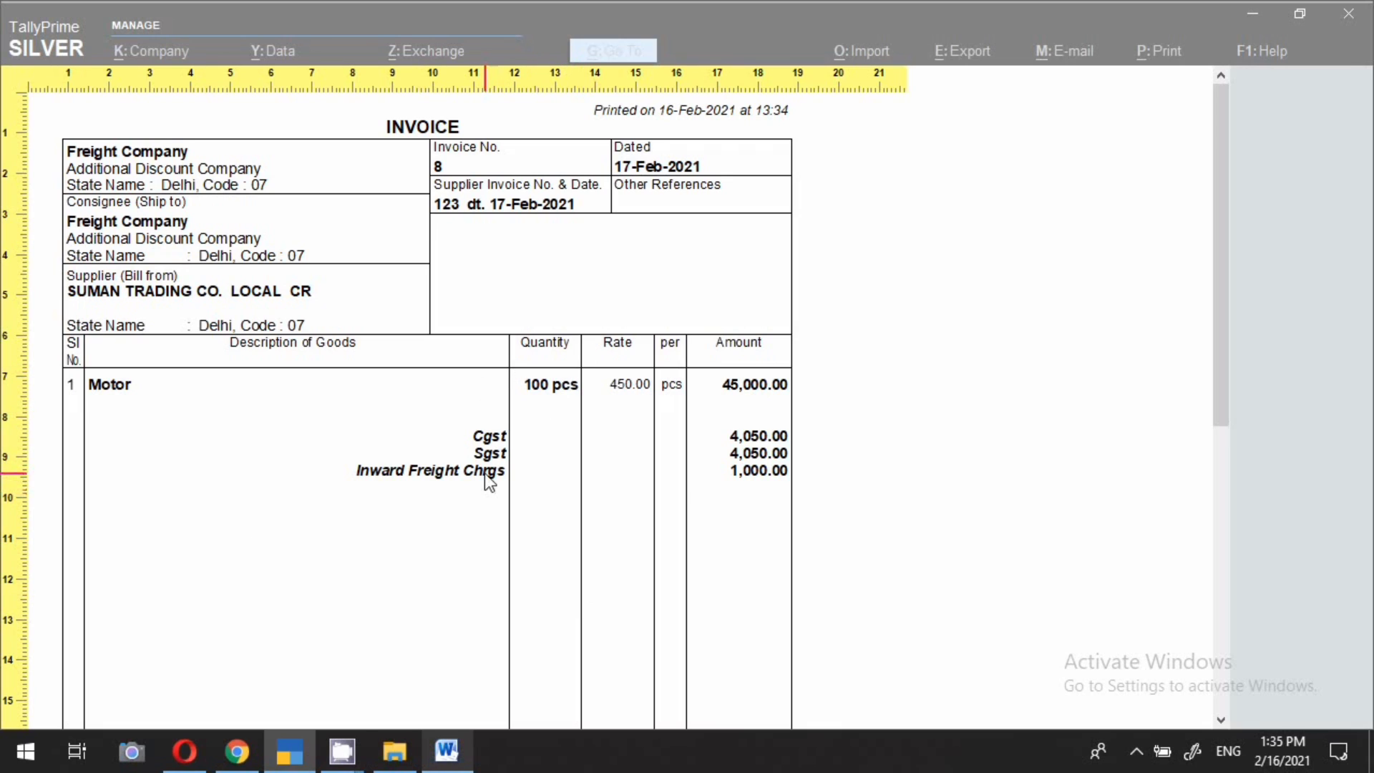
scroll(785, 505, "down", 2)
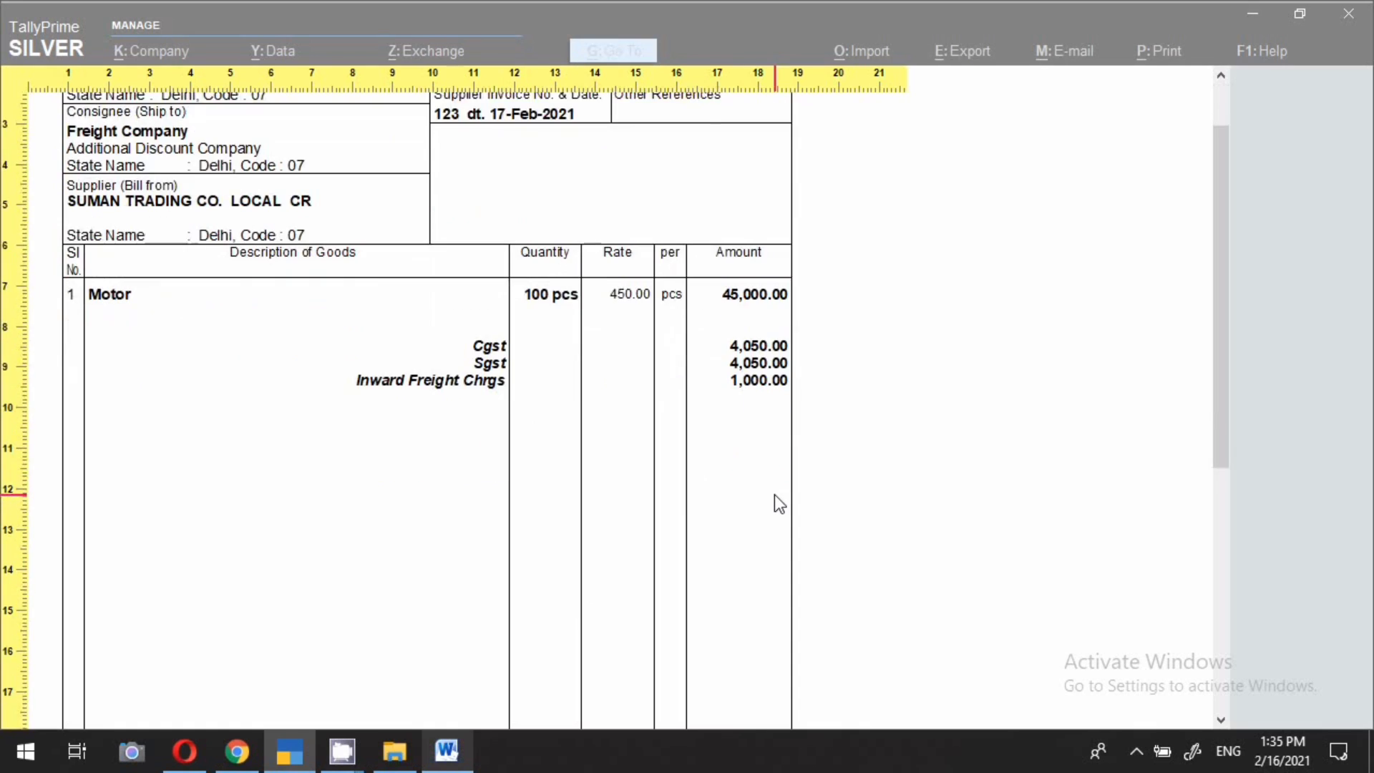
scroll(782, 496, "down", 2)
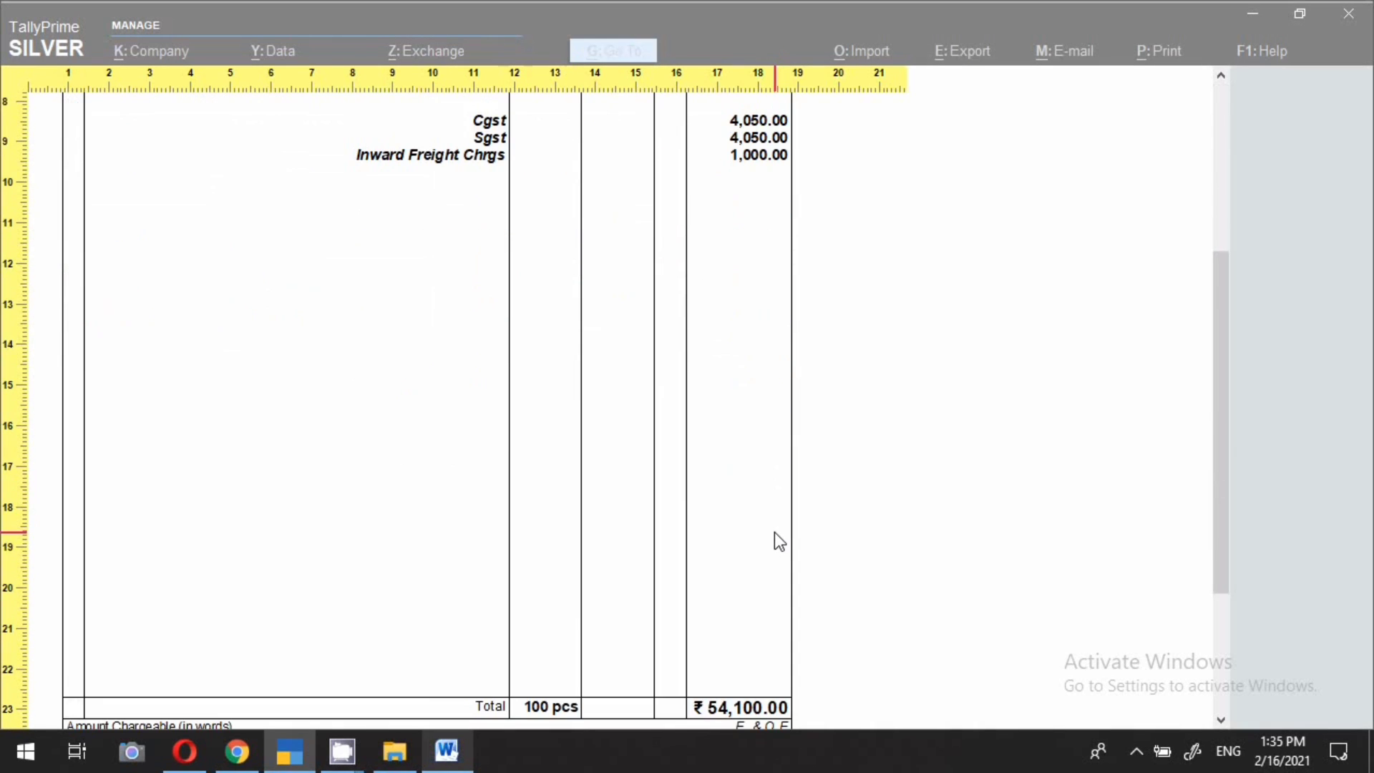
scroll(775, 534, "down", 1)
left_click(772, 644)
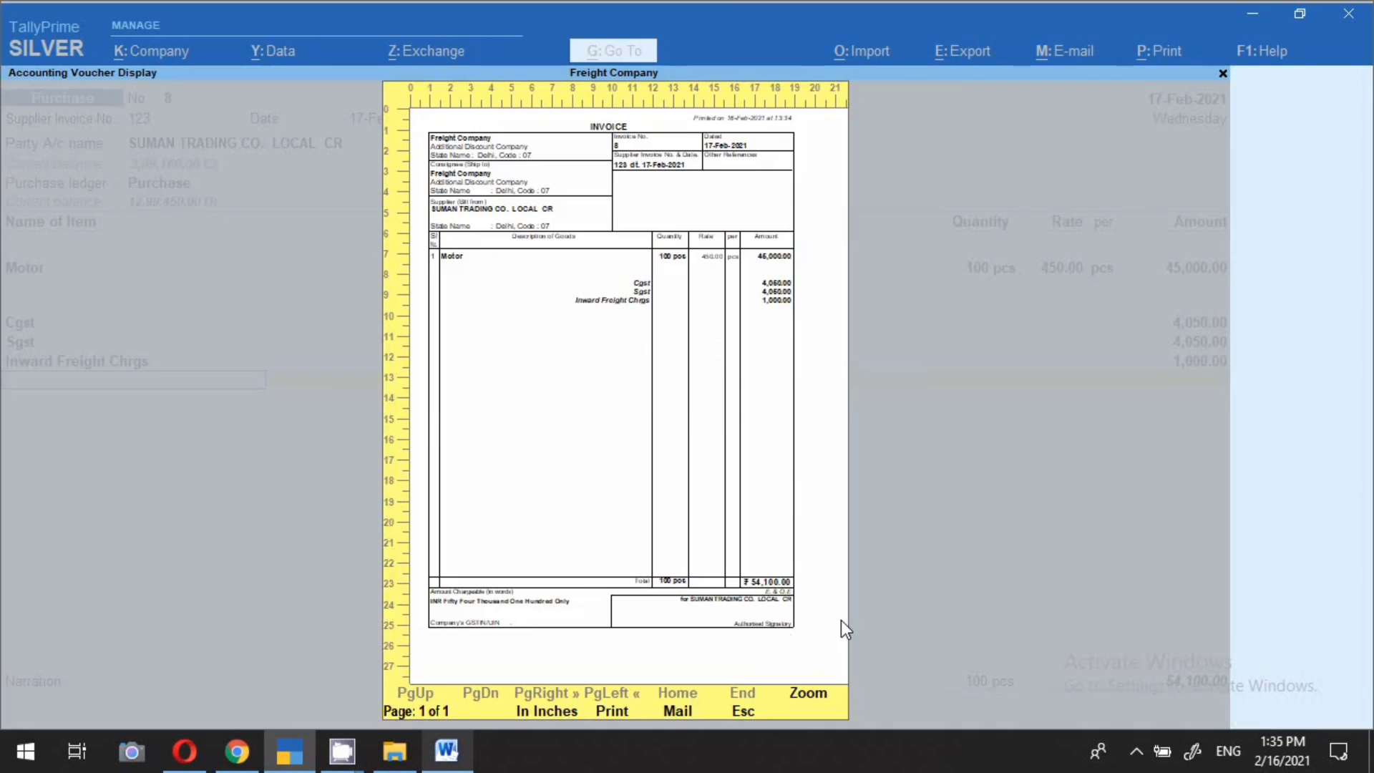
key("Escape")
key("Escape")
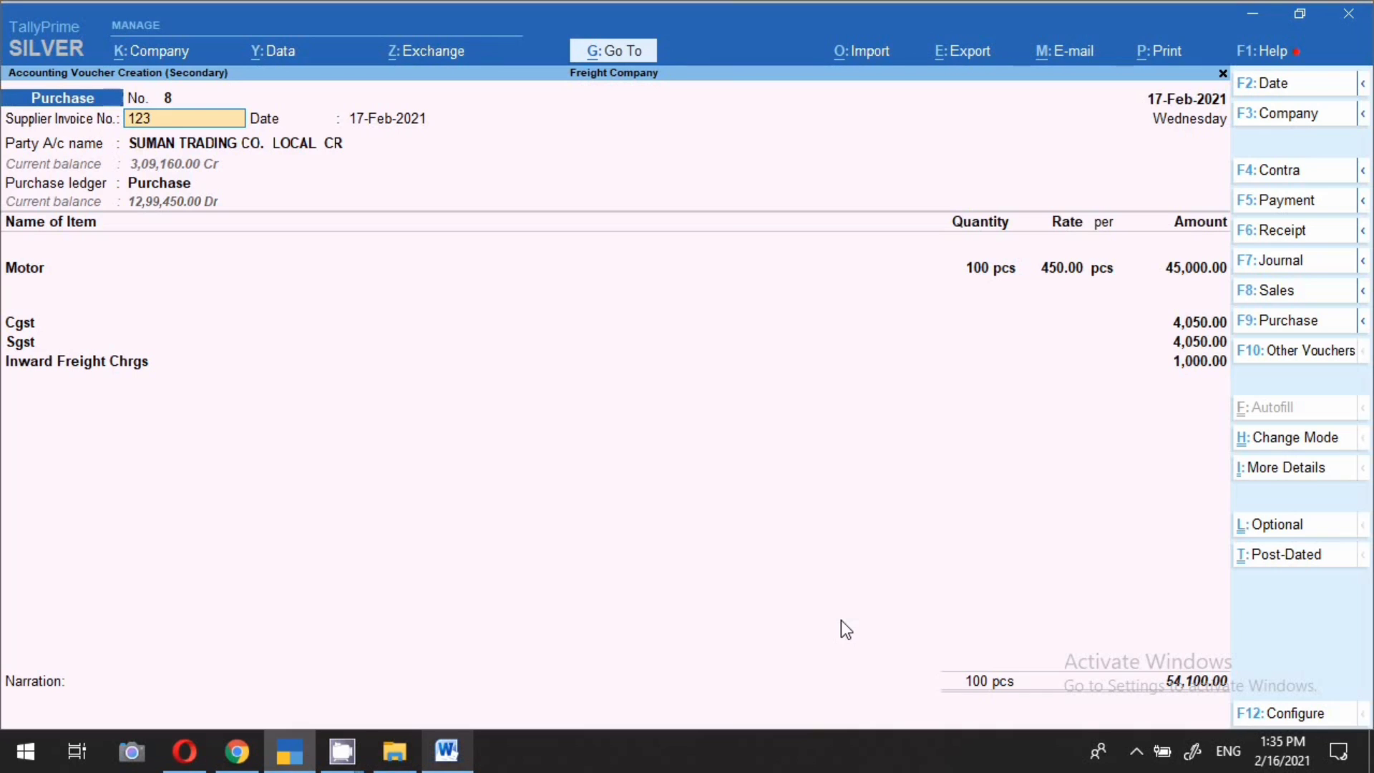
Examine the detailed GST - Tax Analysis of the purchase voucher, including the Motor item's tax breakdown
left_click(1265, 478)
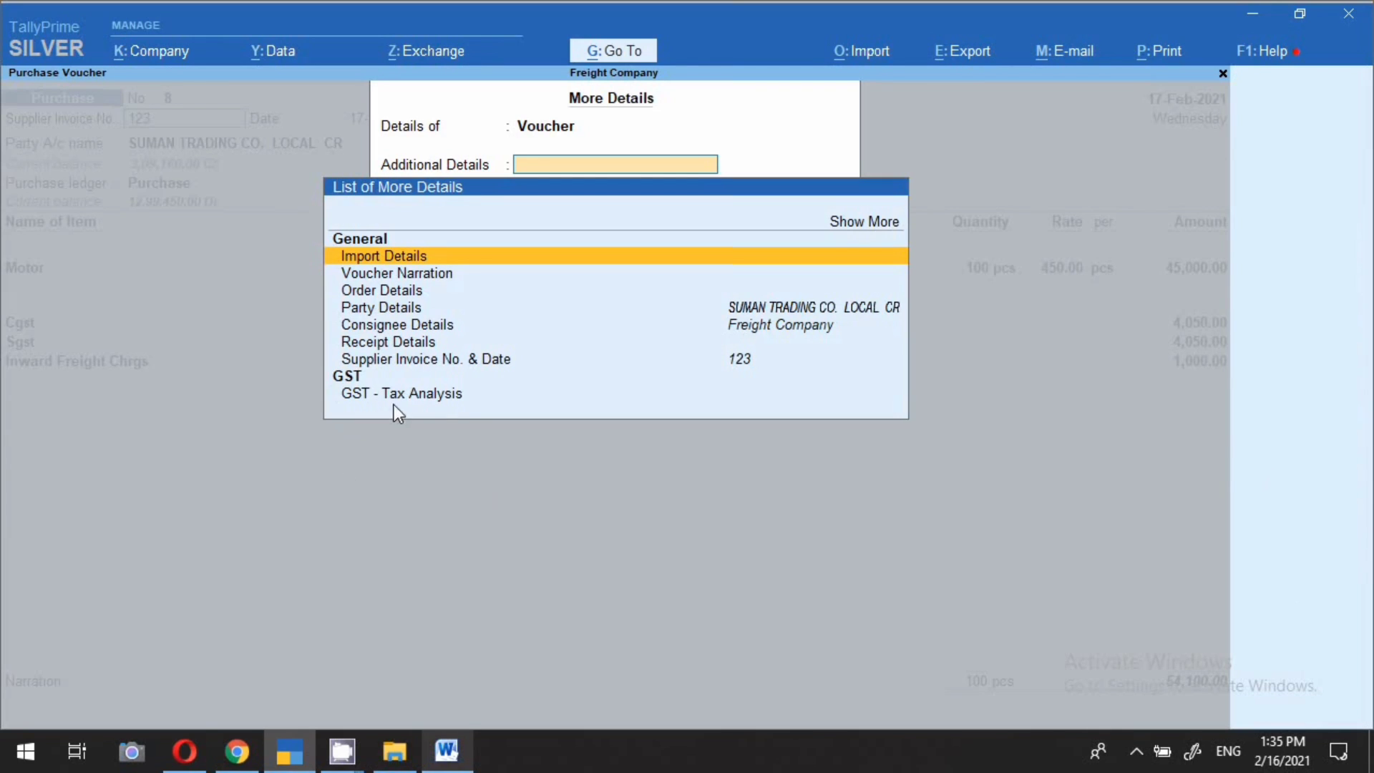
left_click(418, 394)
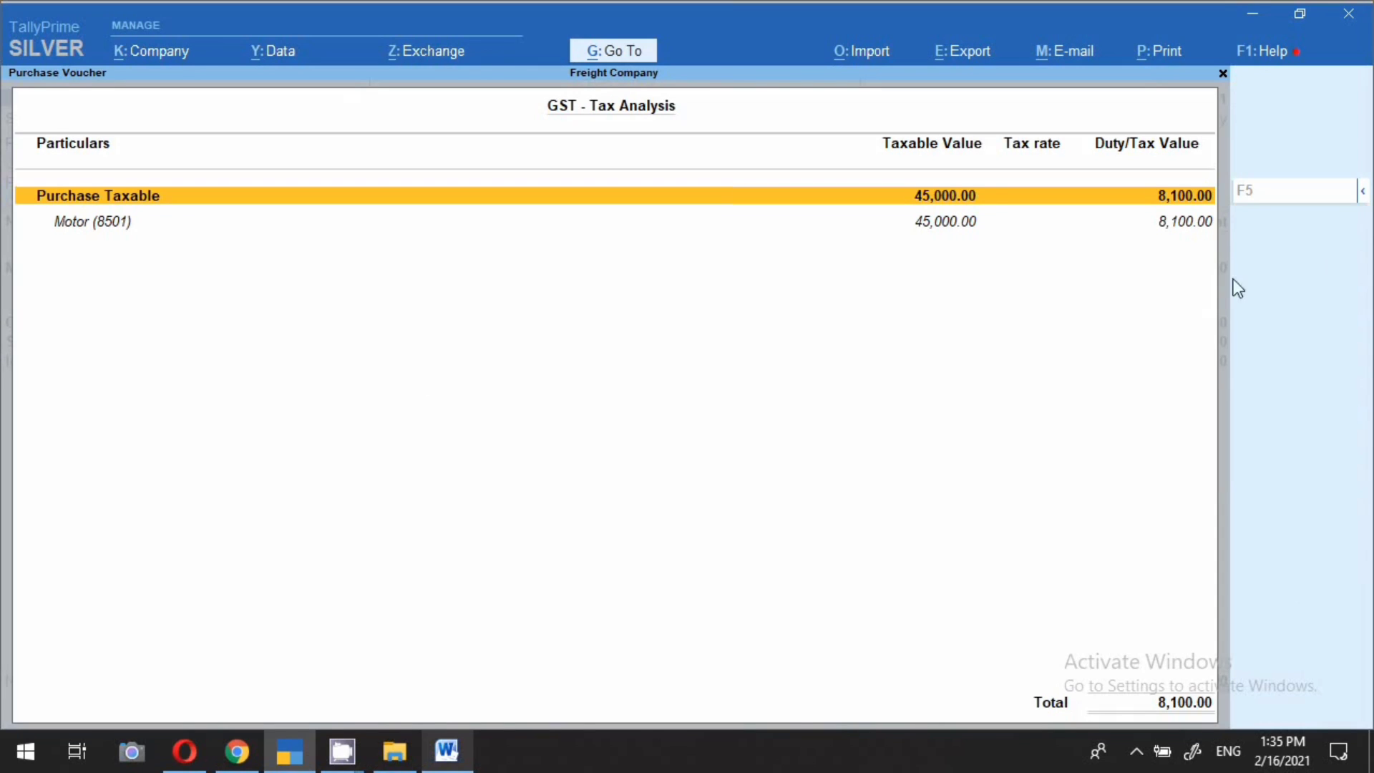
left_click(1360, 195)
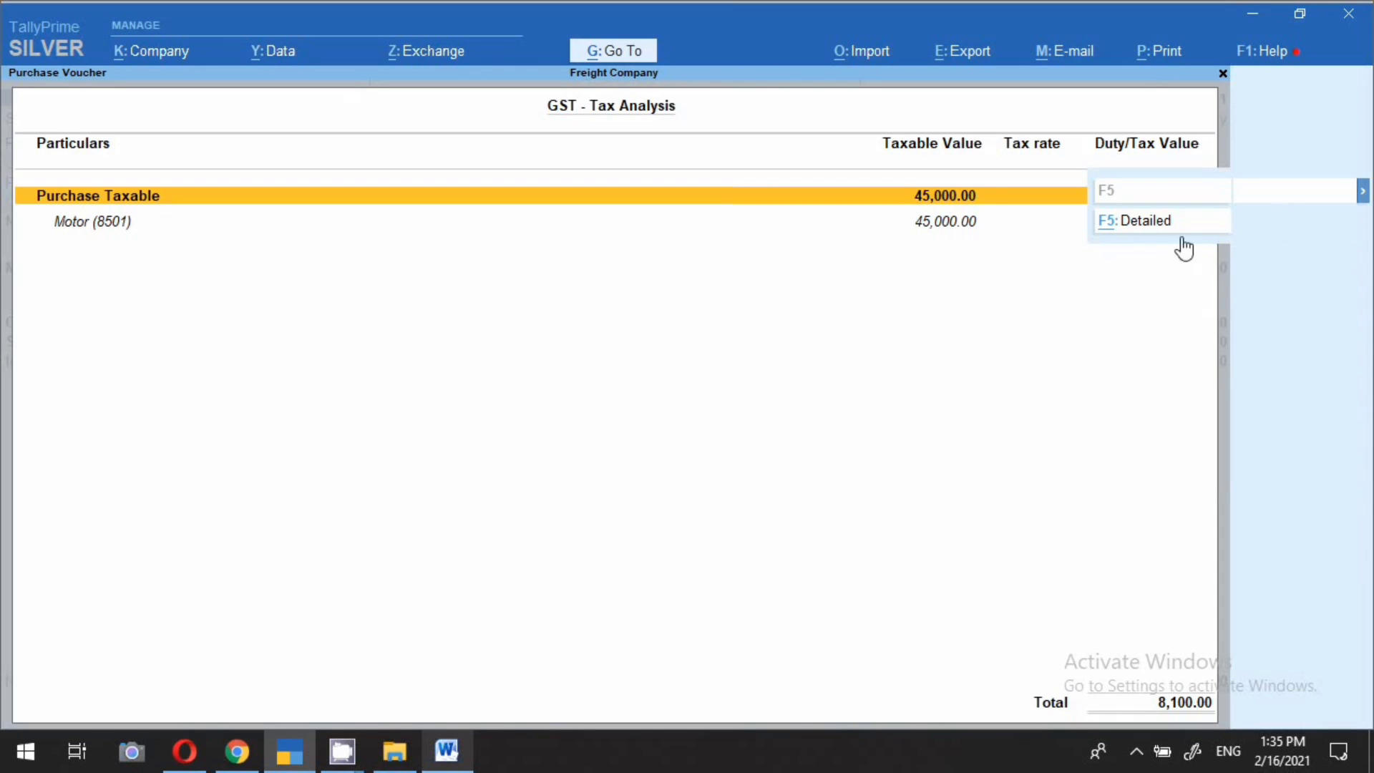
left_click(1145, 226)
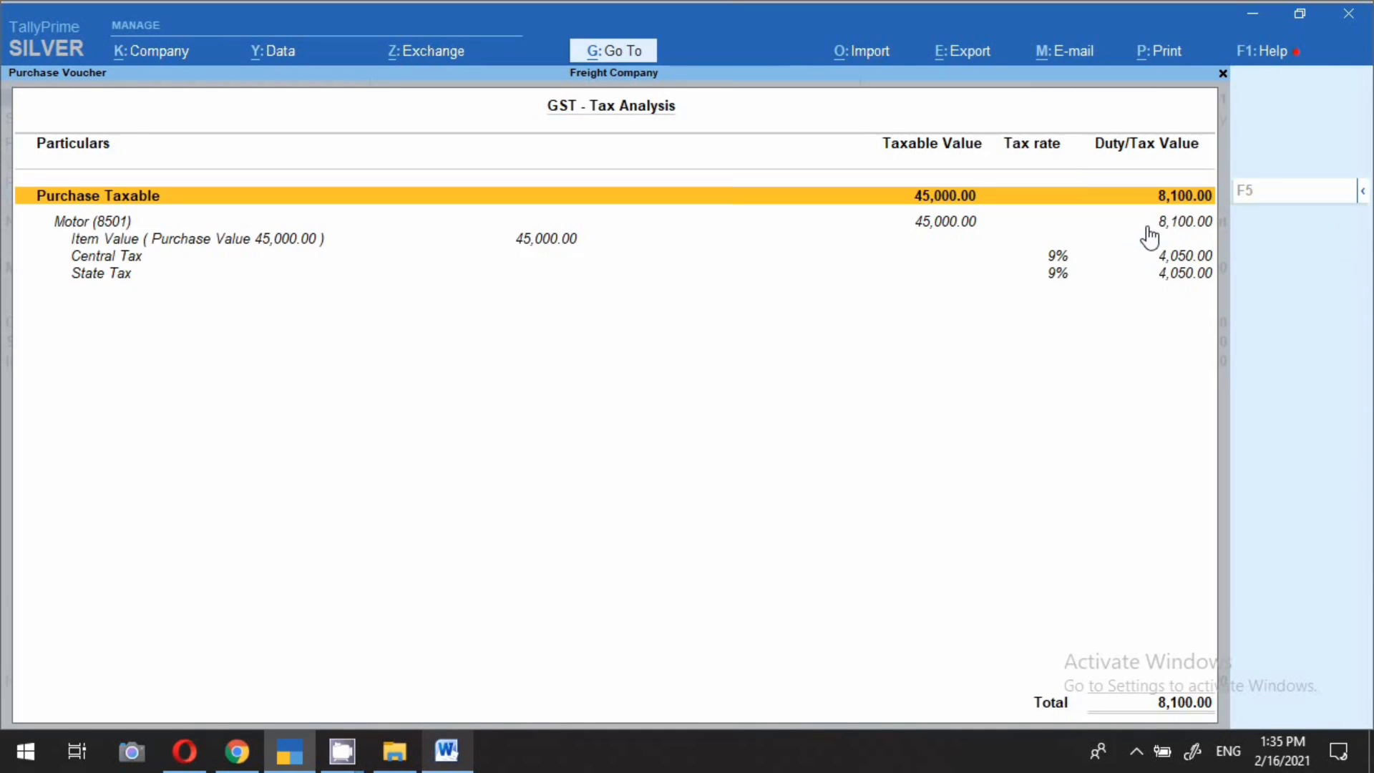
left_click(117, 223)
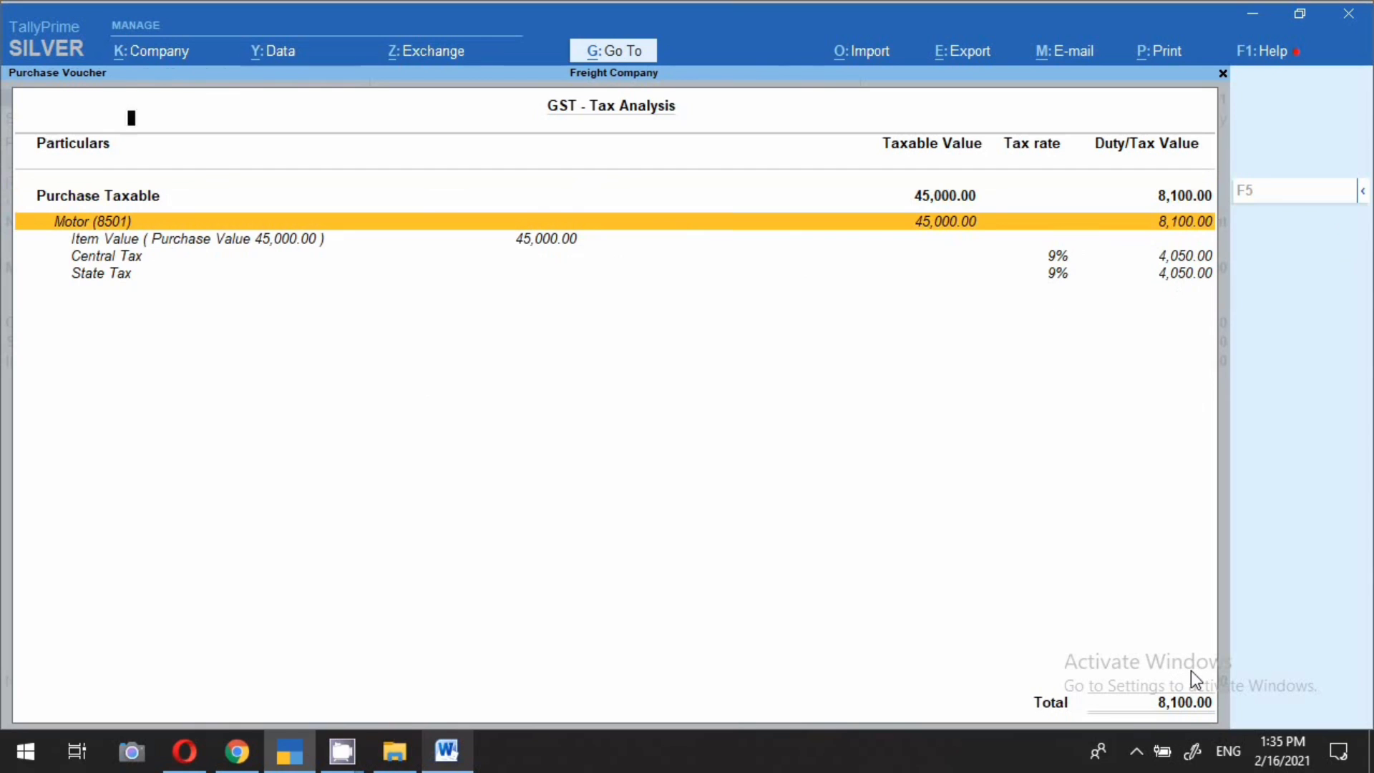
key("Escape")
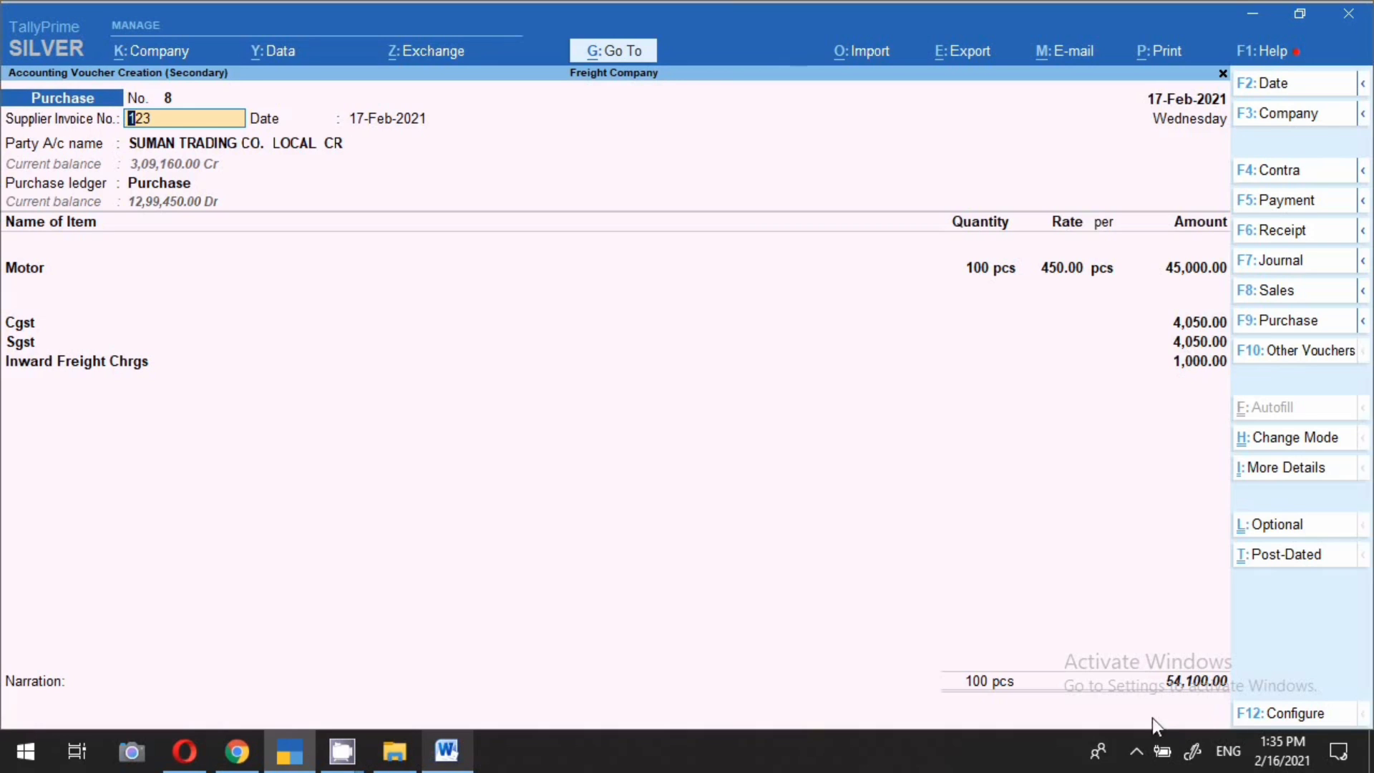
Save the purchase voucher and add a new purchase voucher from the register after the 17-Feb-2021 entry
key("ctrl")
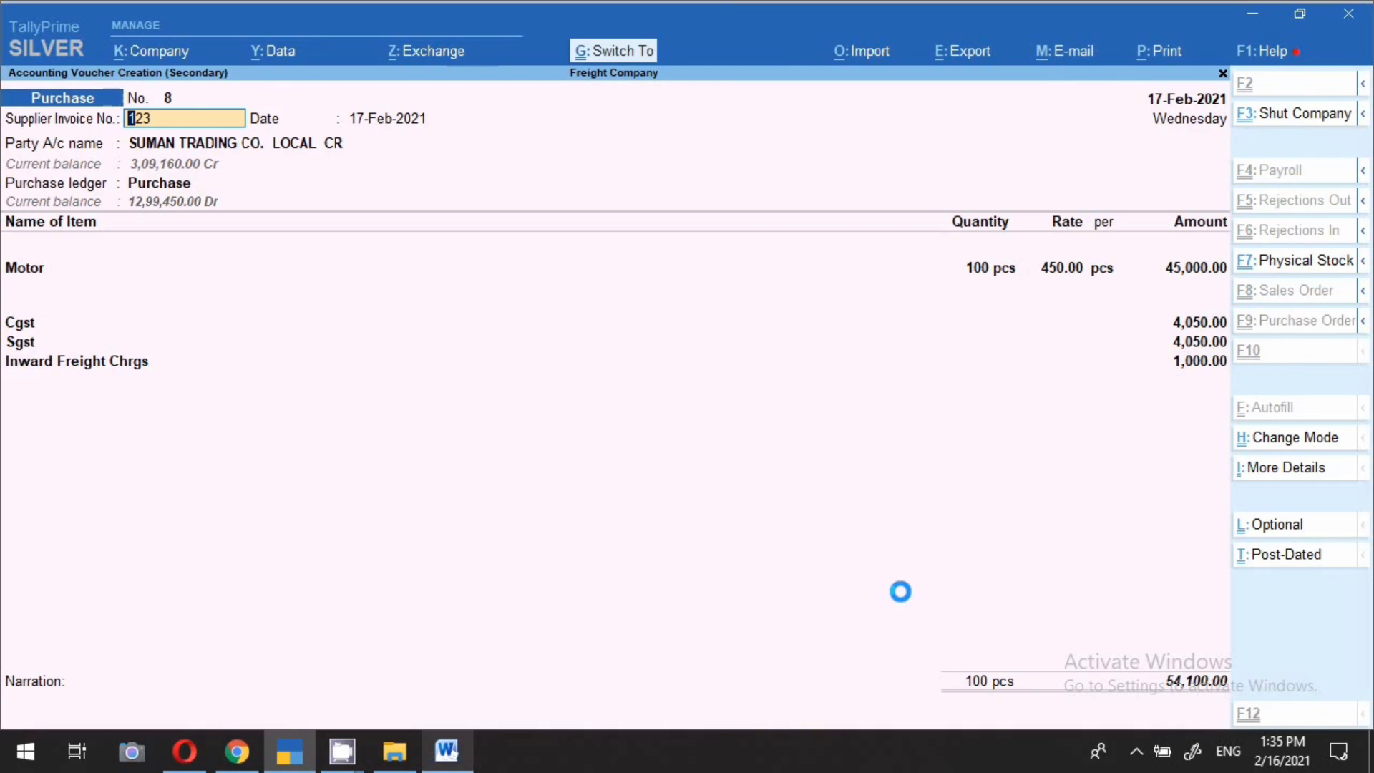
key("ctrl+a")
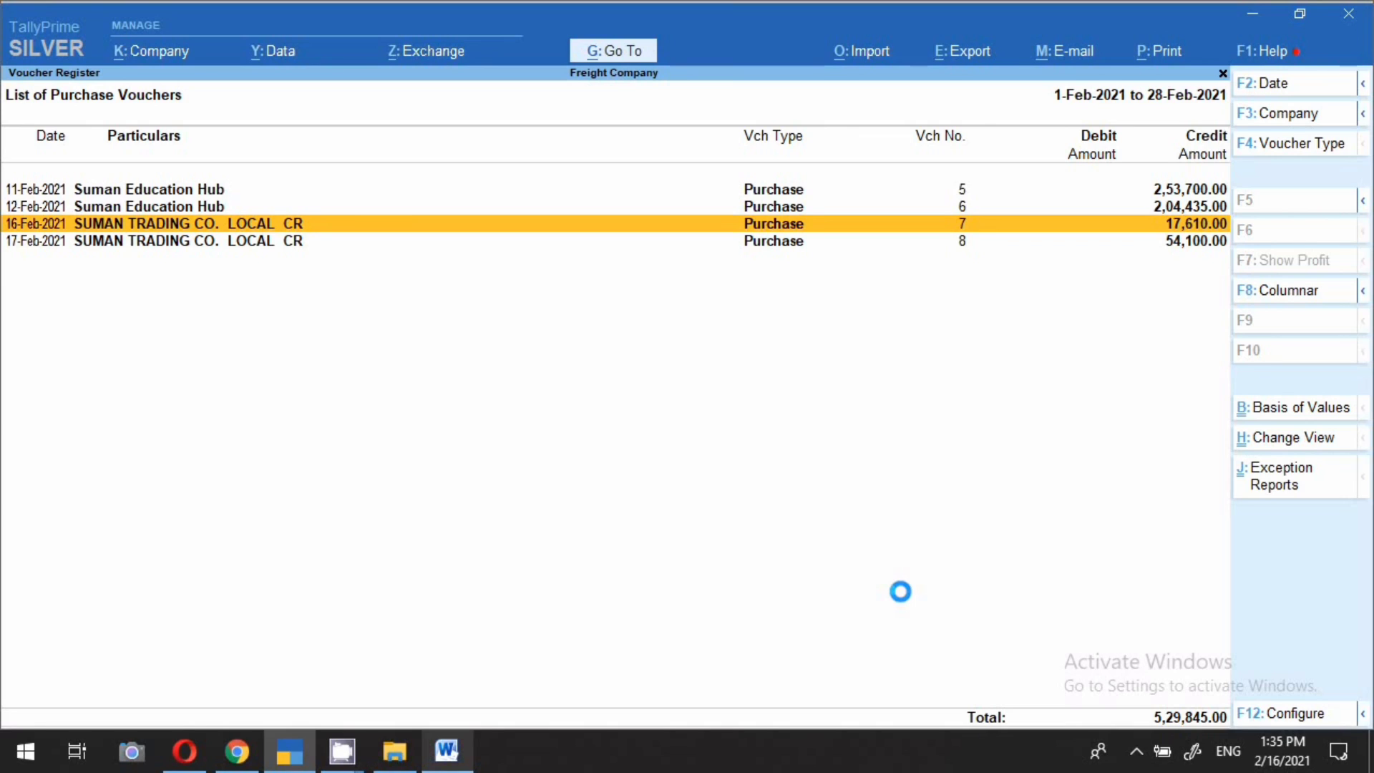
key("Down")
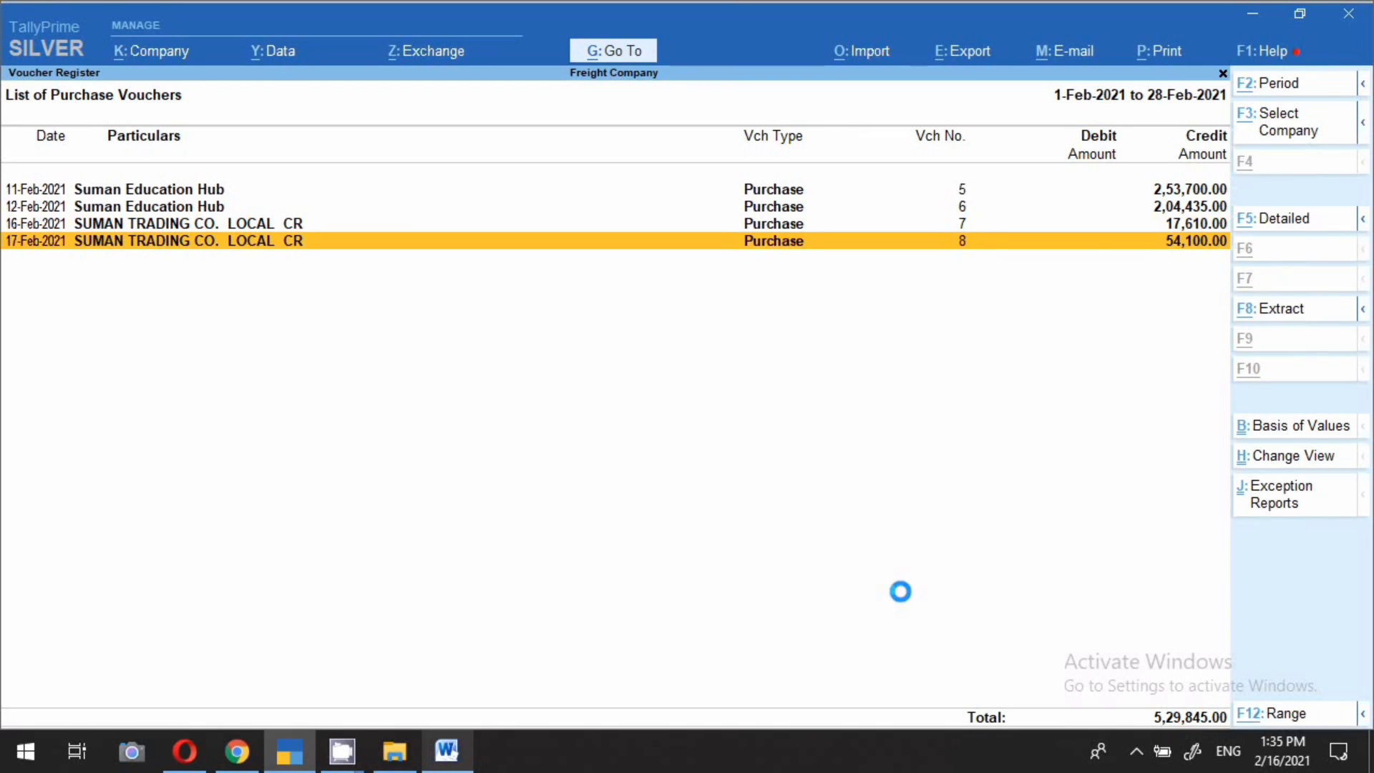
key("alt+a")
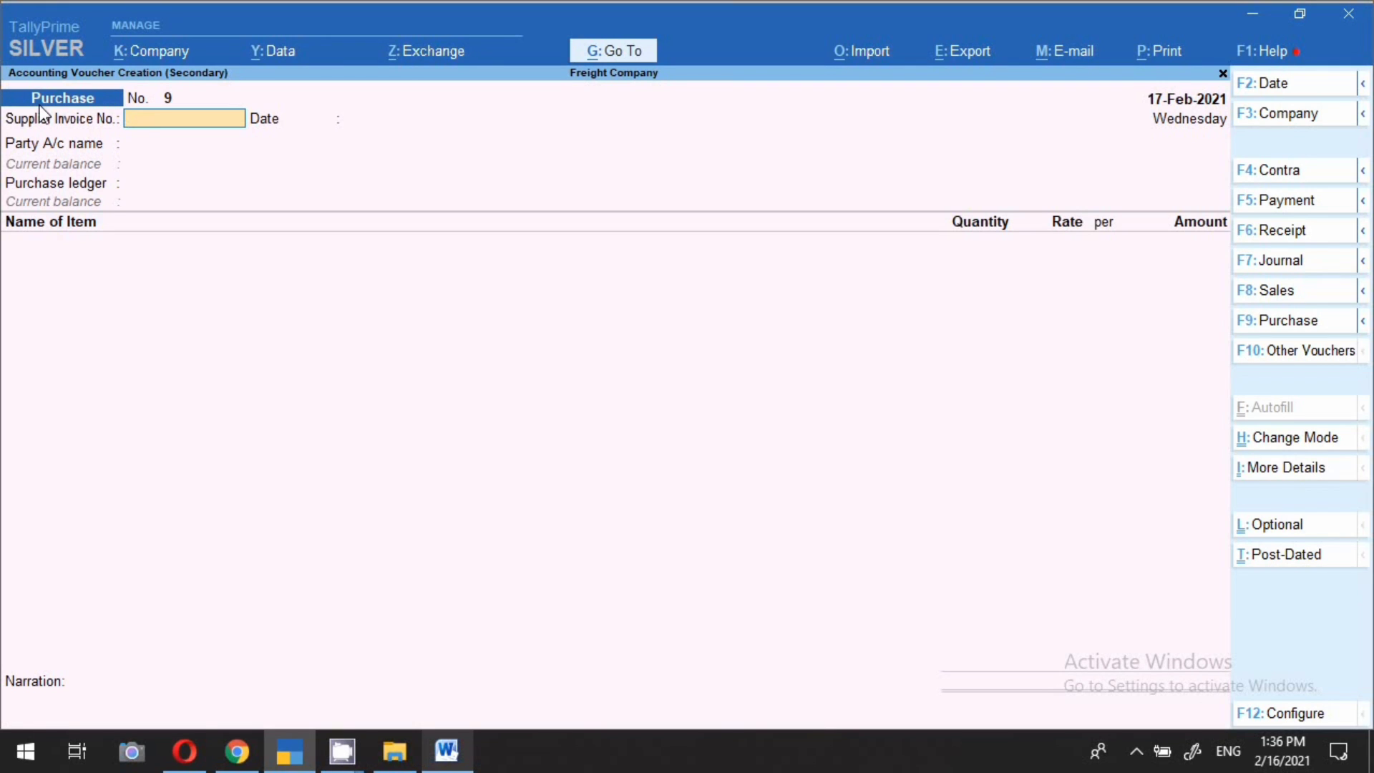
Set the new voucher's date to 15-Feb-2021 and enter supplier invoice number 1596 with the same date
key("F2")
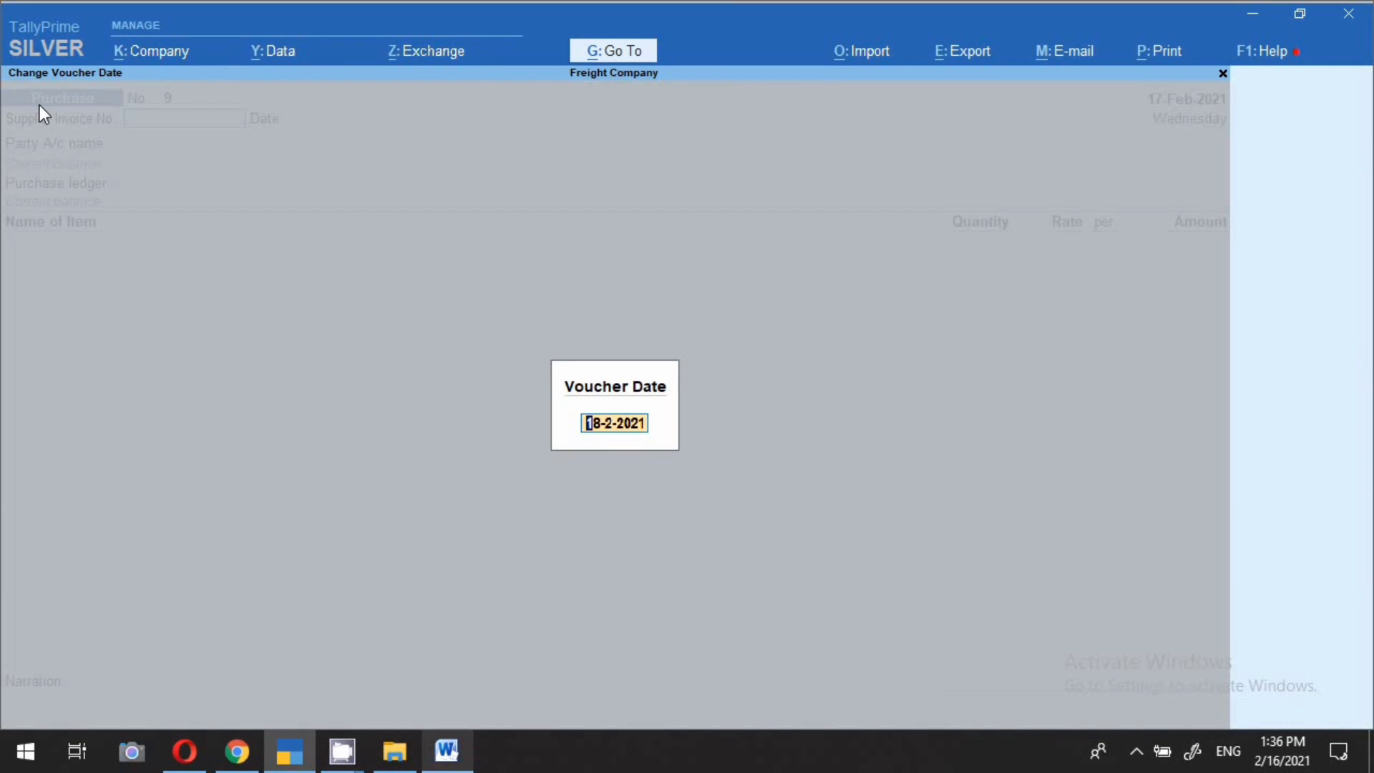
type("16.")
key("BackSpace")
key("BackSpace")
type("5")
key("Return")
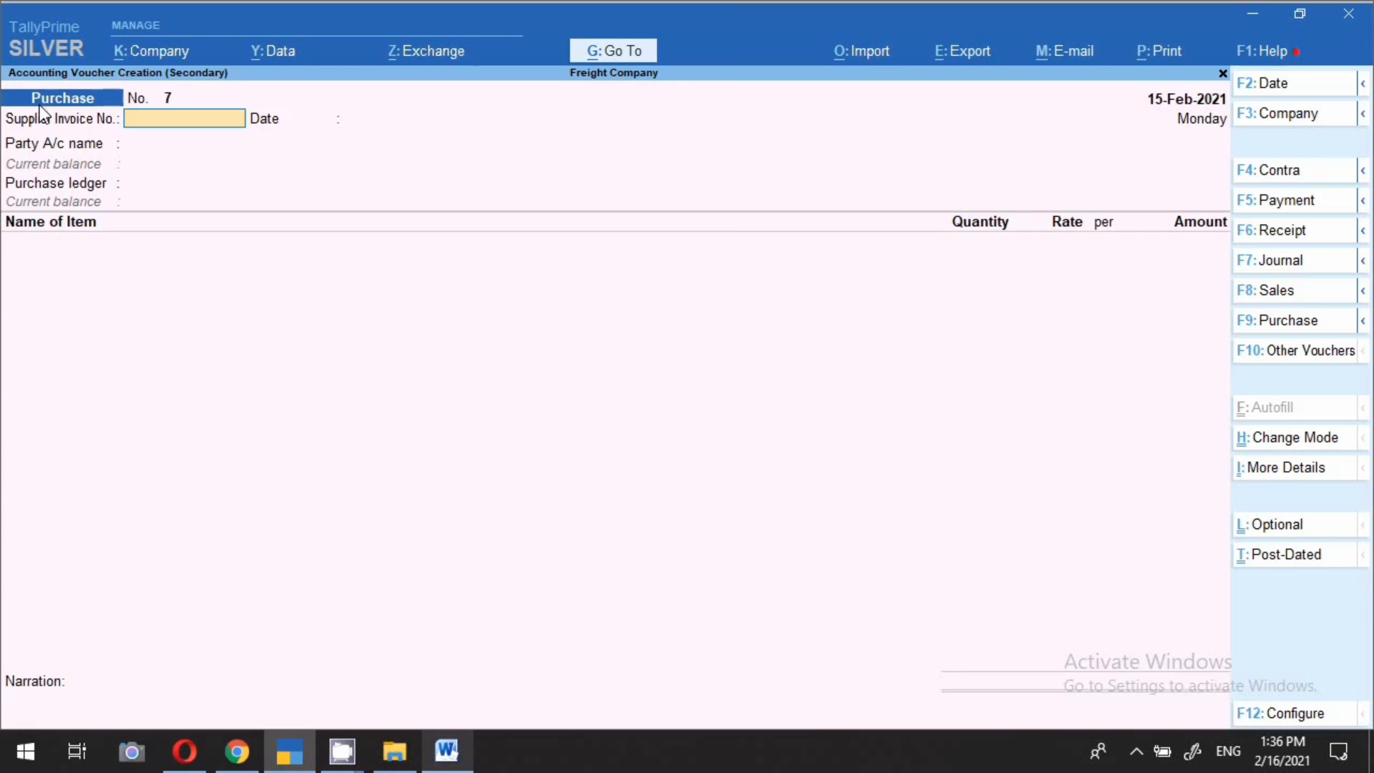
type("1596")
key("Return")
key("Return")
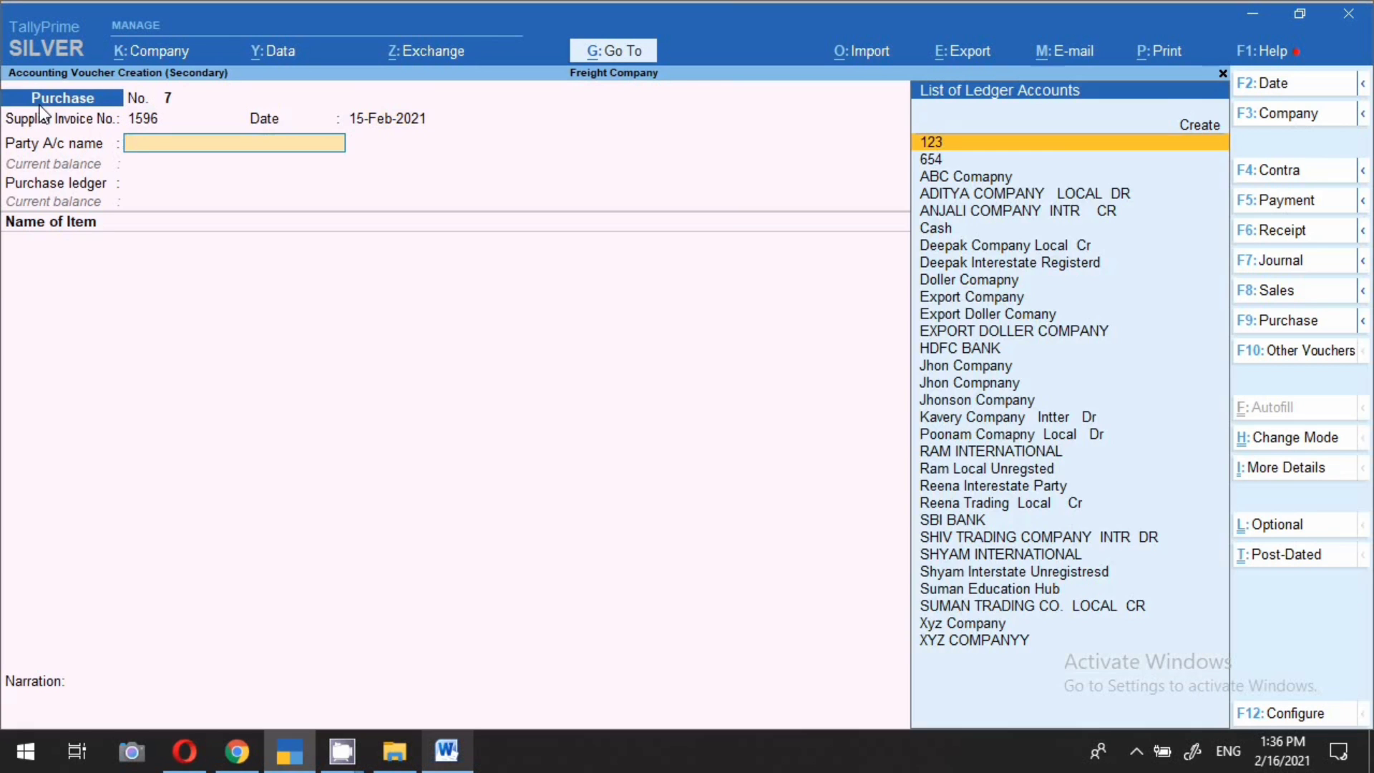
Choose SUMAN TRADING CO. LOCAL CR as the party, accept the default receipt and party details, and use the Purchase ledger
type("SU")
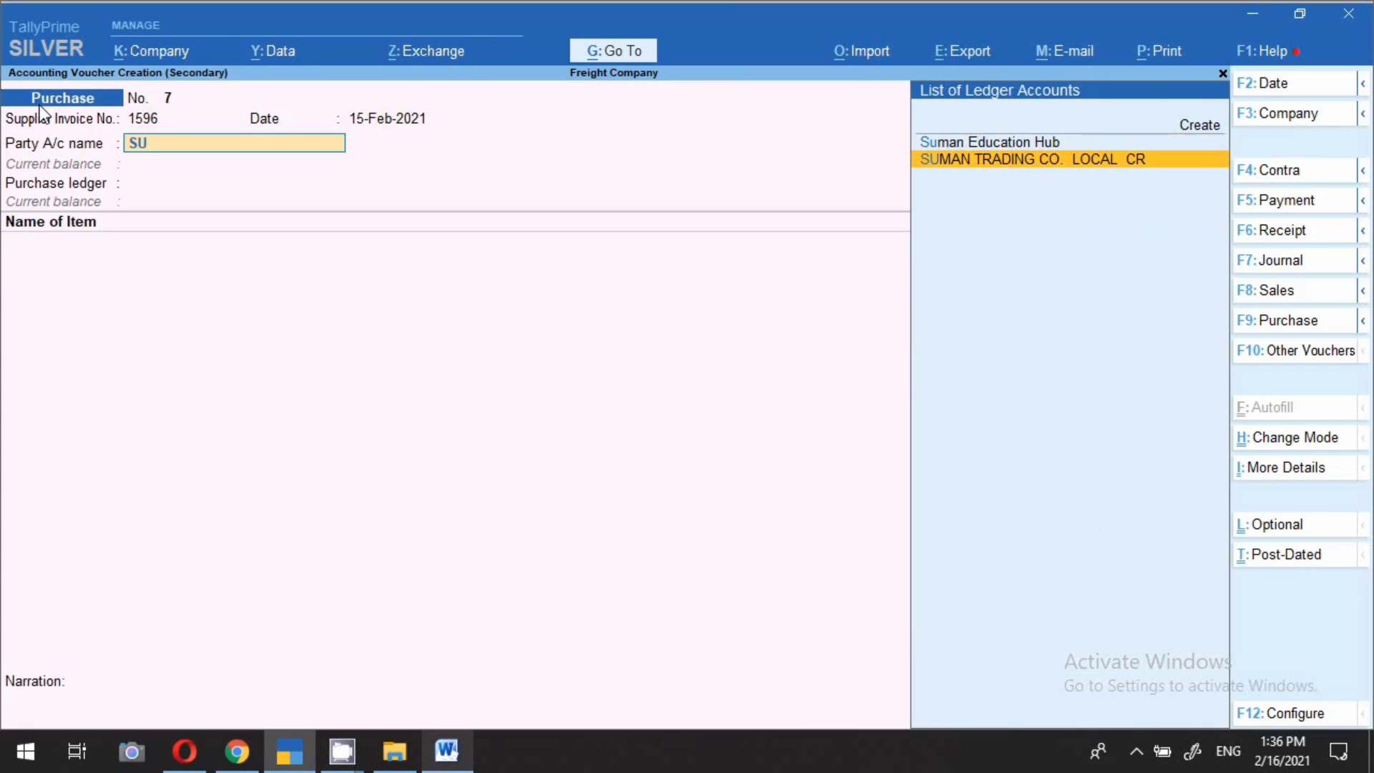
key("Return")
key("Return")
key("Return")
key("Return")
key("Return")
key("Return")
key("Return")
key("Return")
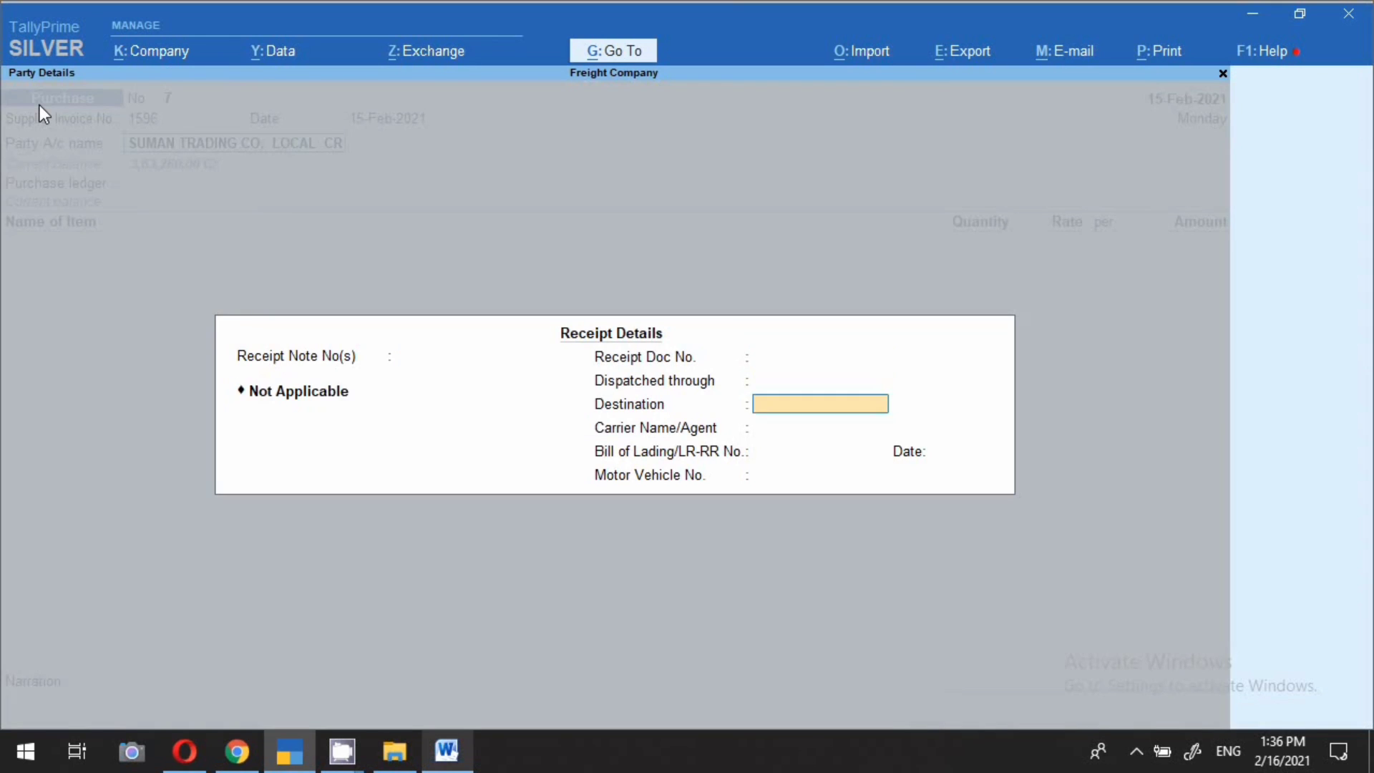
key("Return")
key("Return")
key("Return")
key("Return")
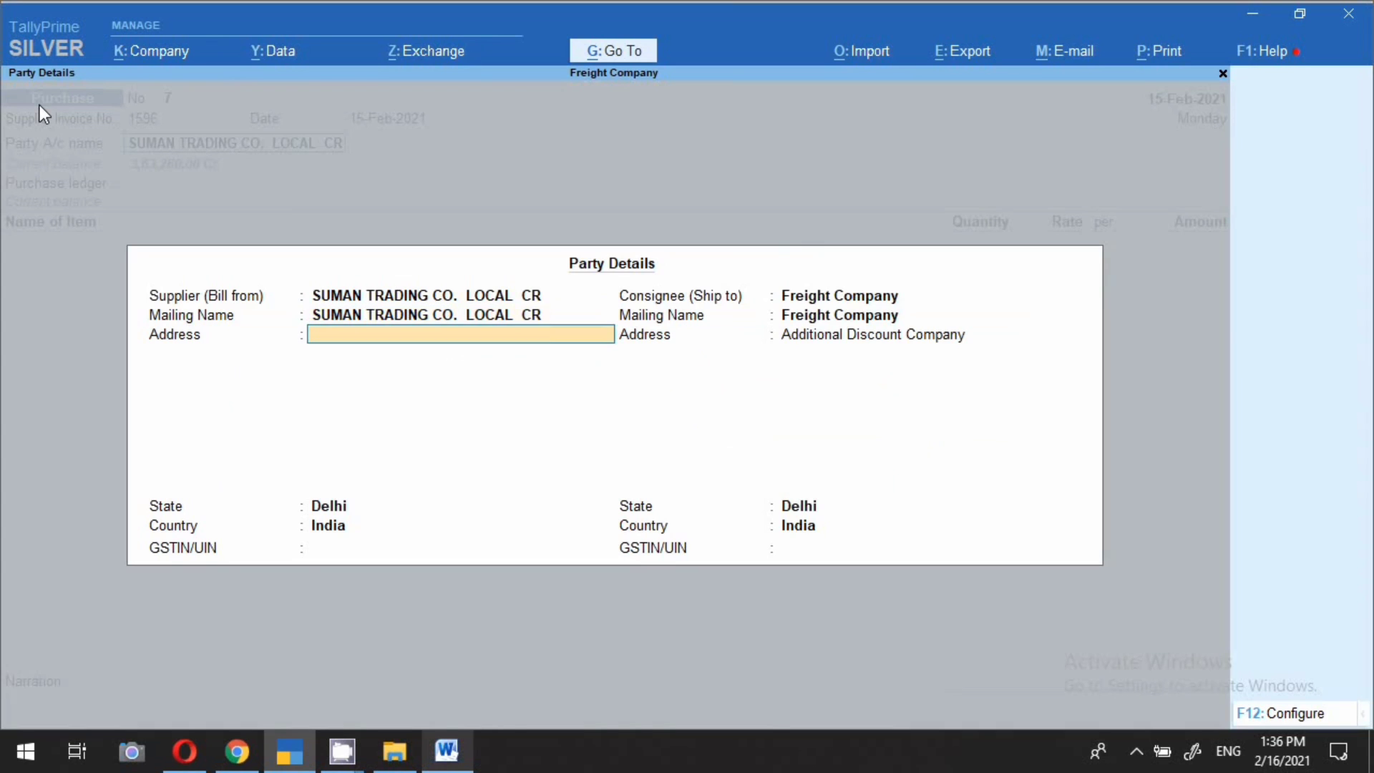
key("Return")
key("Return")
key("Return")
key("Return")
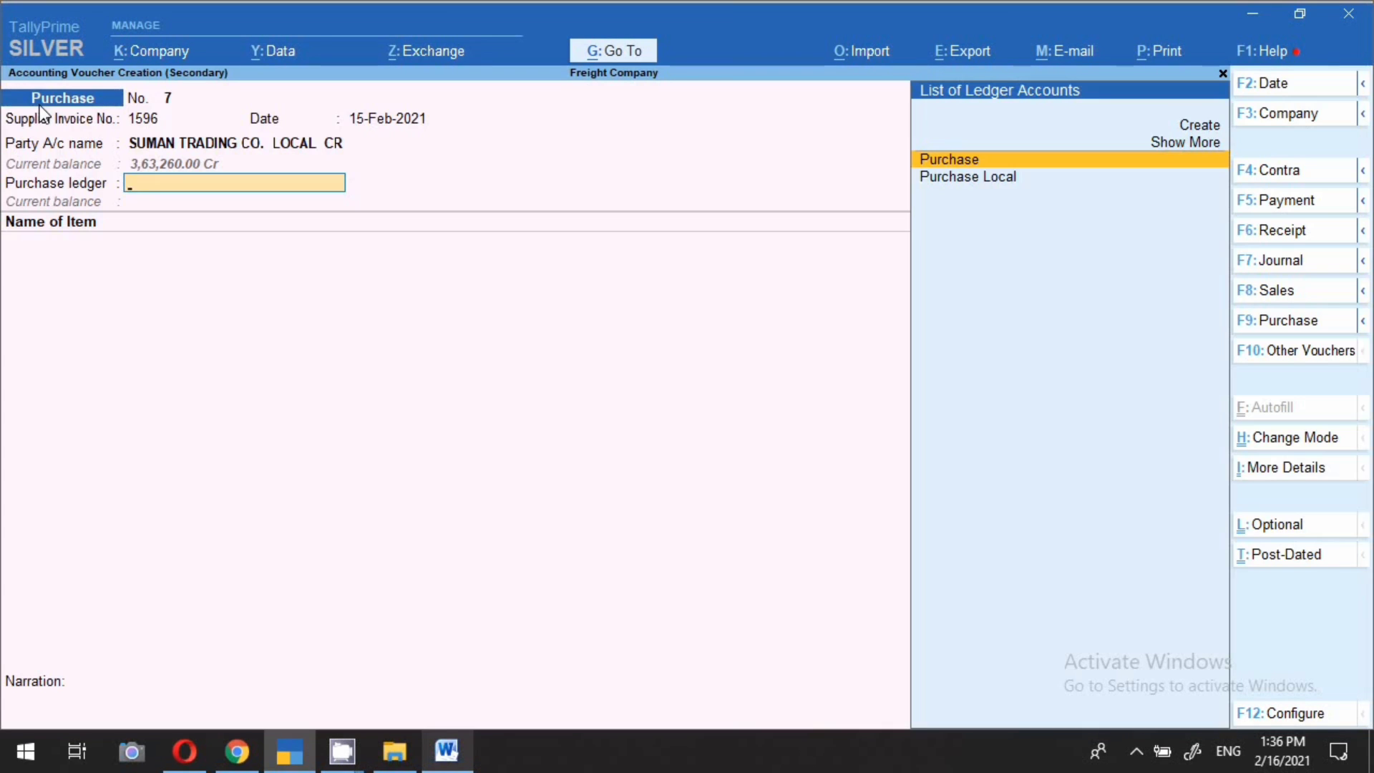
key("Return")
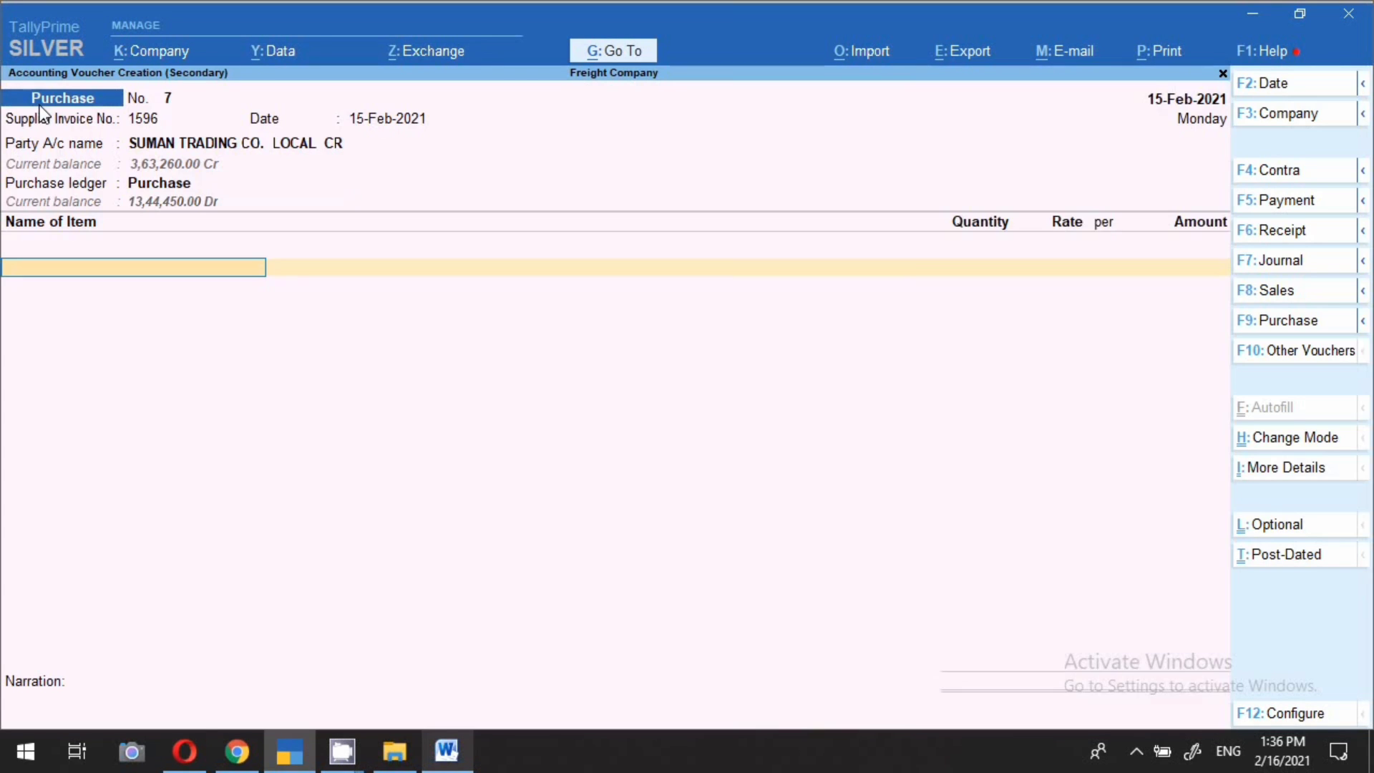
Add the stock item Break with a quantity of 50 pcs at the default rate of 200.00
type("Bre")
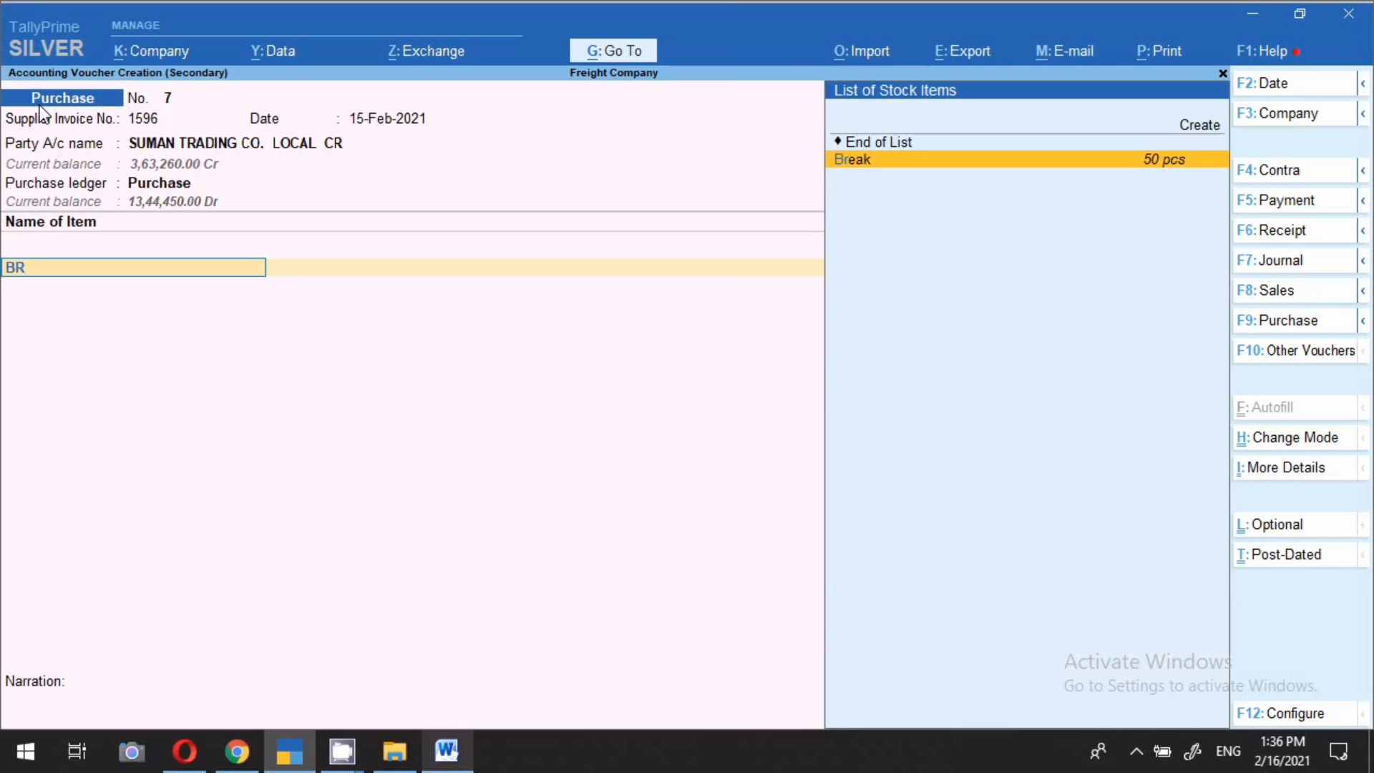
key("Return")
key("Return")
key("Return")
type("50")
key("Return")
key("Return")
key("Return")
key("Return")
key("Return")
key("Return")
Add the stock item Fiber Belt with a quantity of 500 pcs at the default rate of 50.00
type("FI")
key("Return")
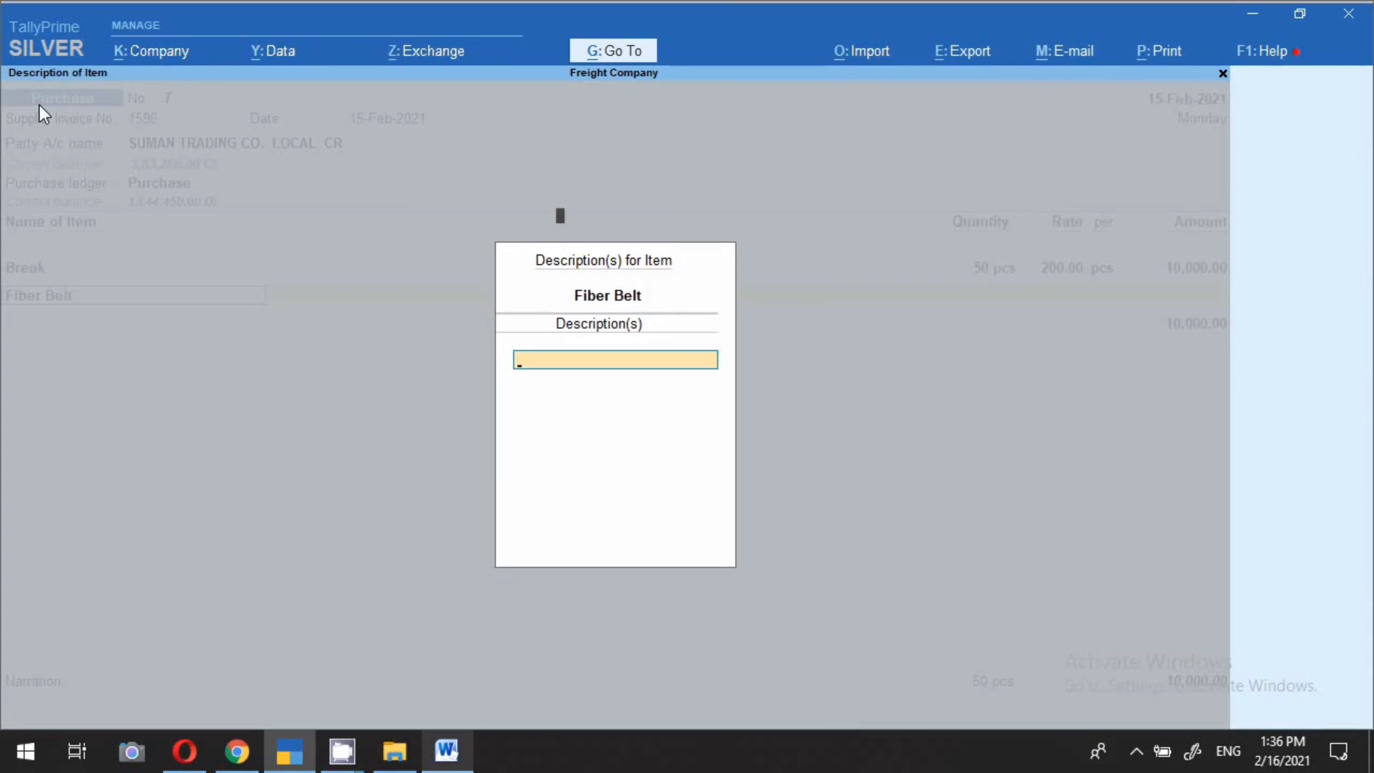
key("Return")
key("Return")
type("500")
key("Return")
key("Return")
key("Return")
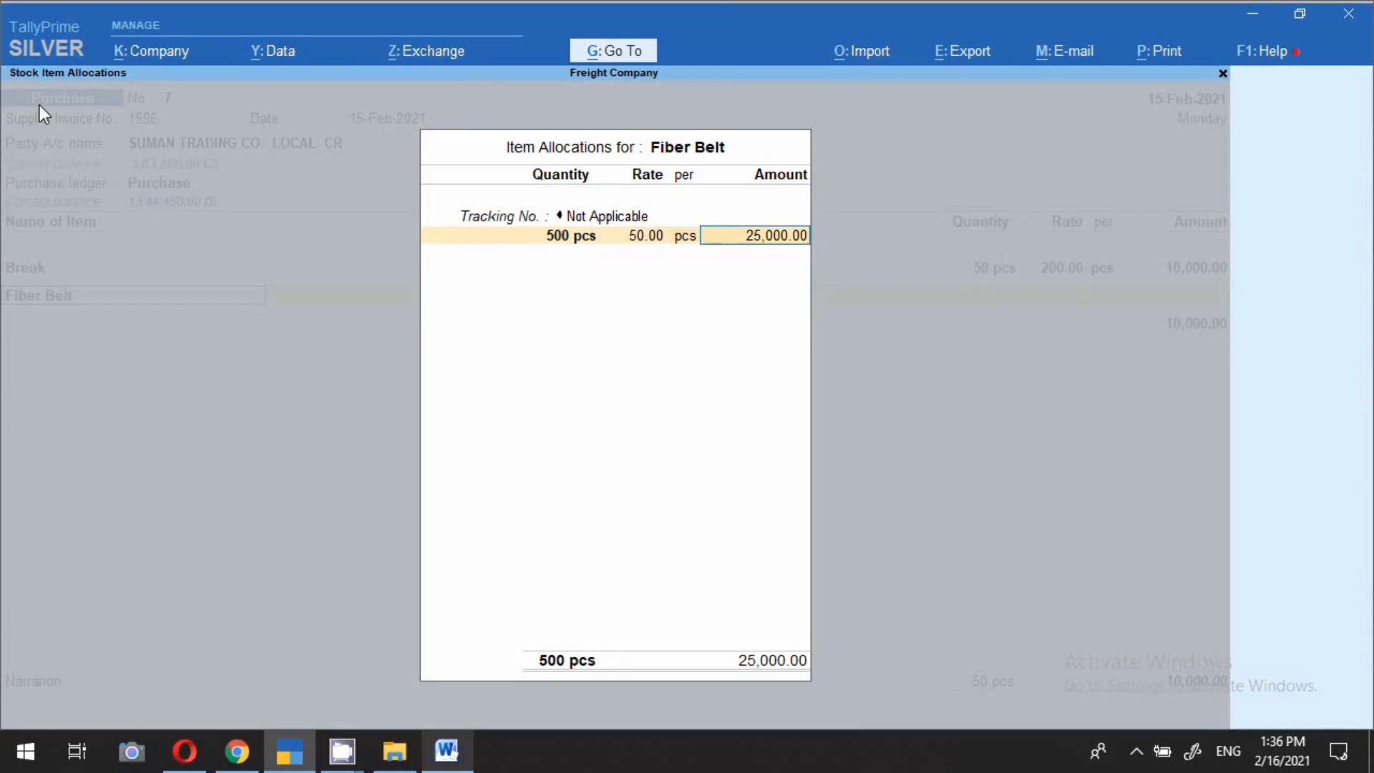
key("Return")
key("Return")
key("Return")
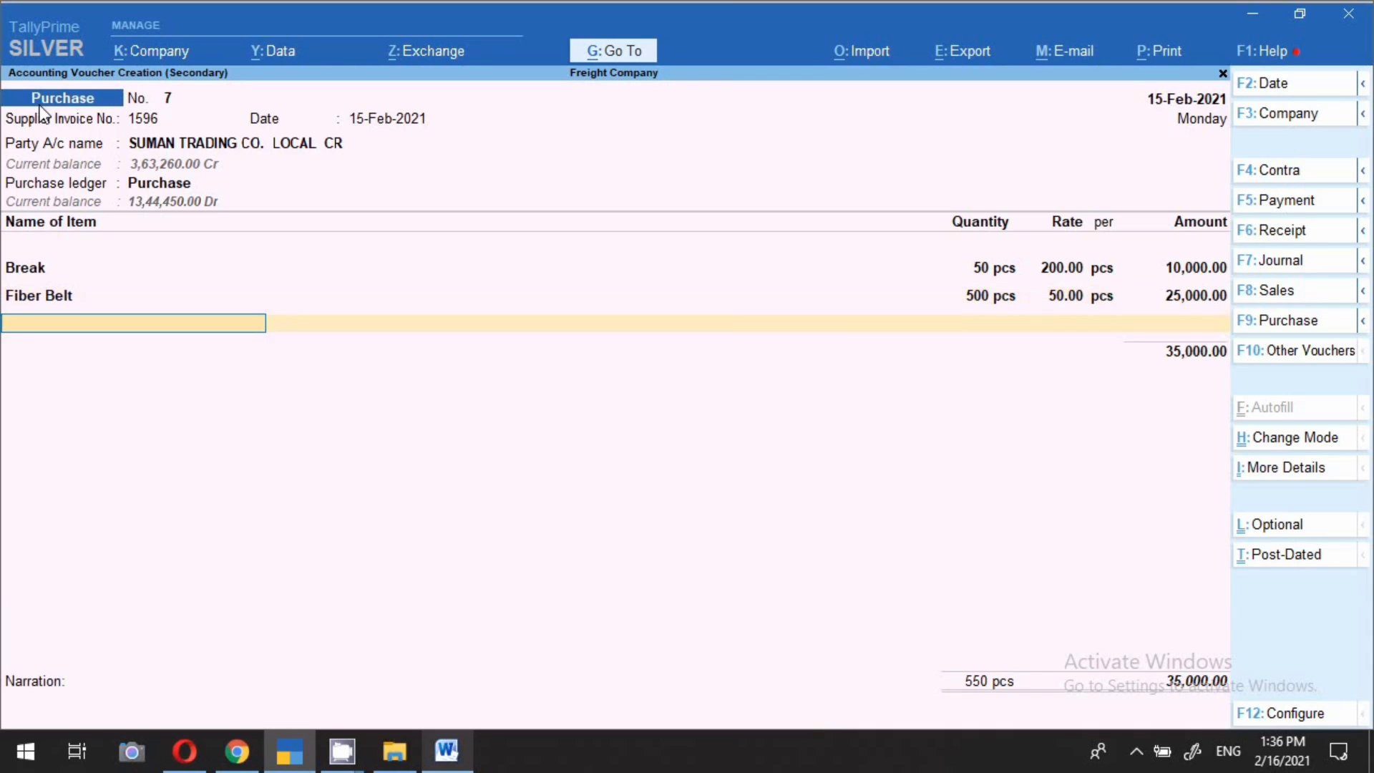
Add the stock item Motor with 100 pcs at the default rate of 450.00 and end the item list
type("MO")
key("Return")
key("Return")
key("Return")
type("100")
key("Return")
key("Return")
key("Return")
key("Return")
key("Return")
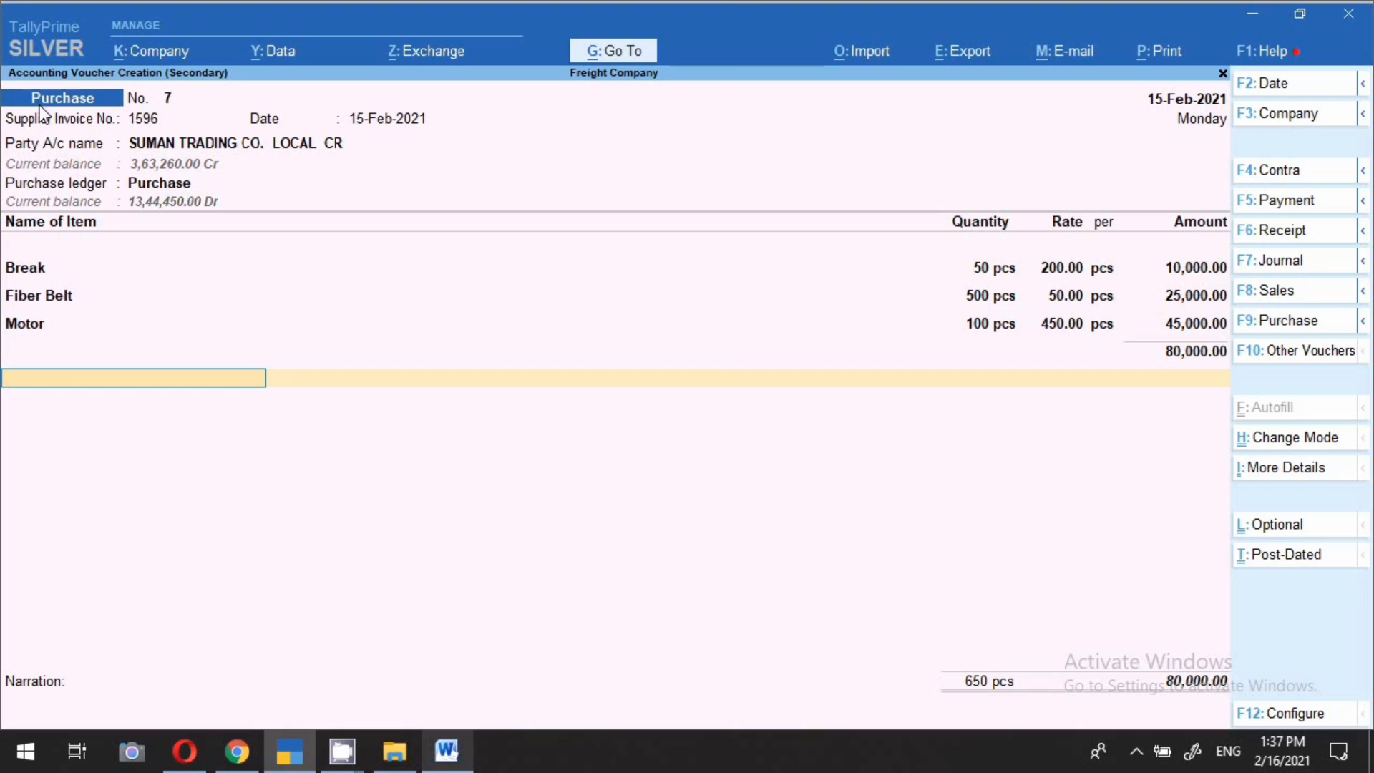
Add the Inward Freight Charges ledger below the item total in the purchase voucher
type("FRE")
key("Down")
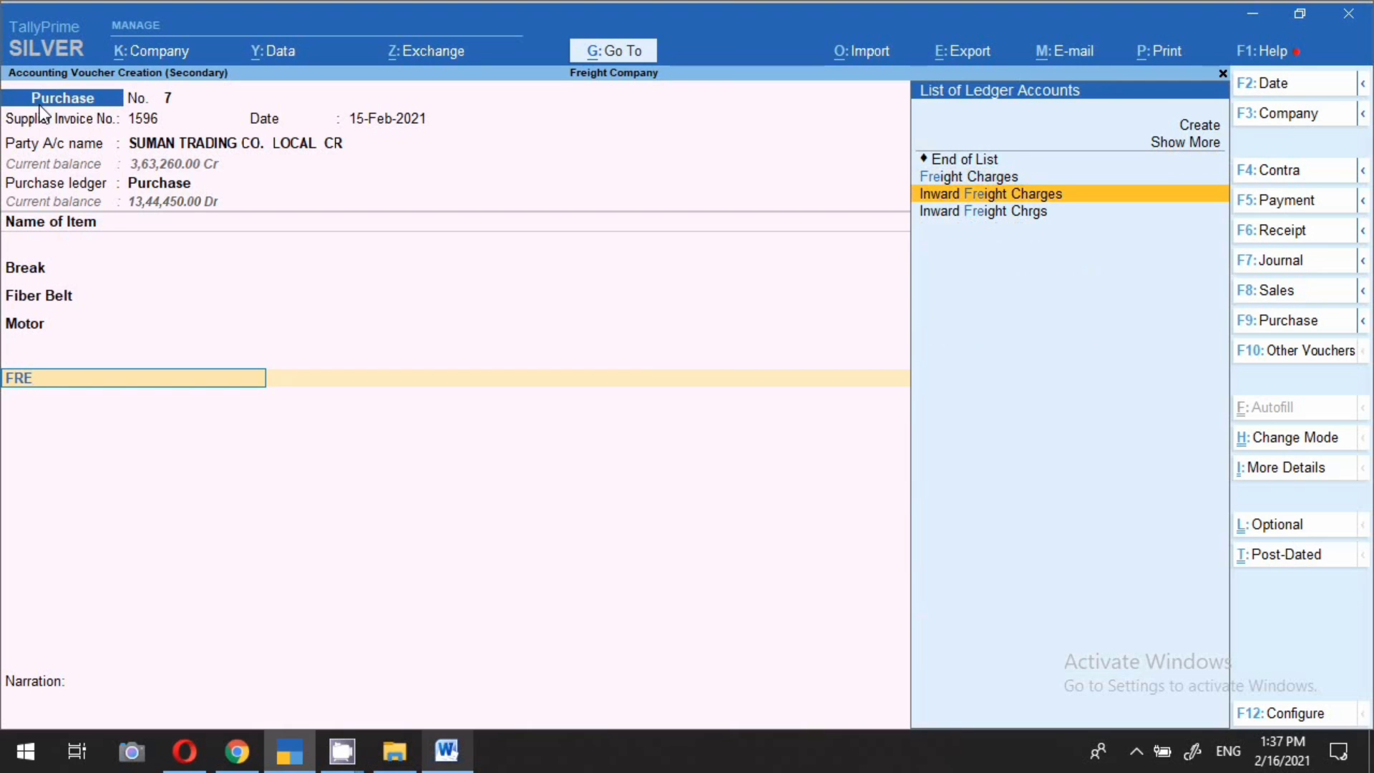
key("Return")
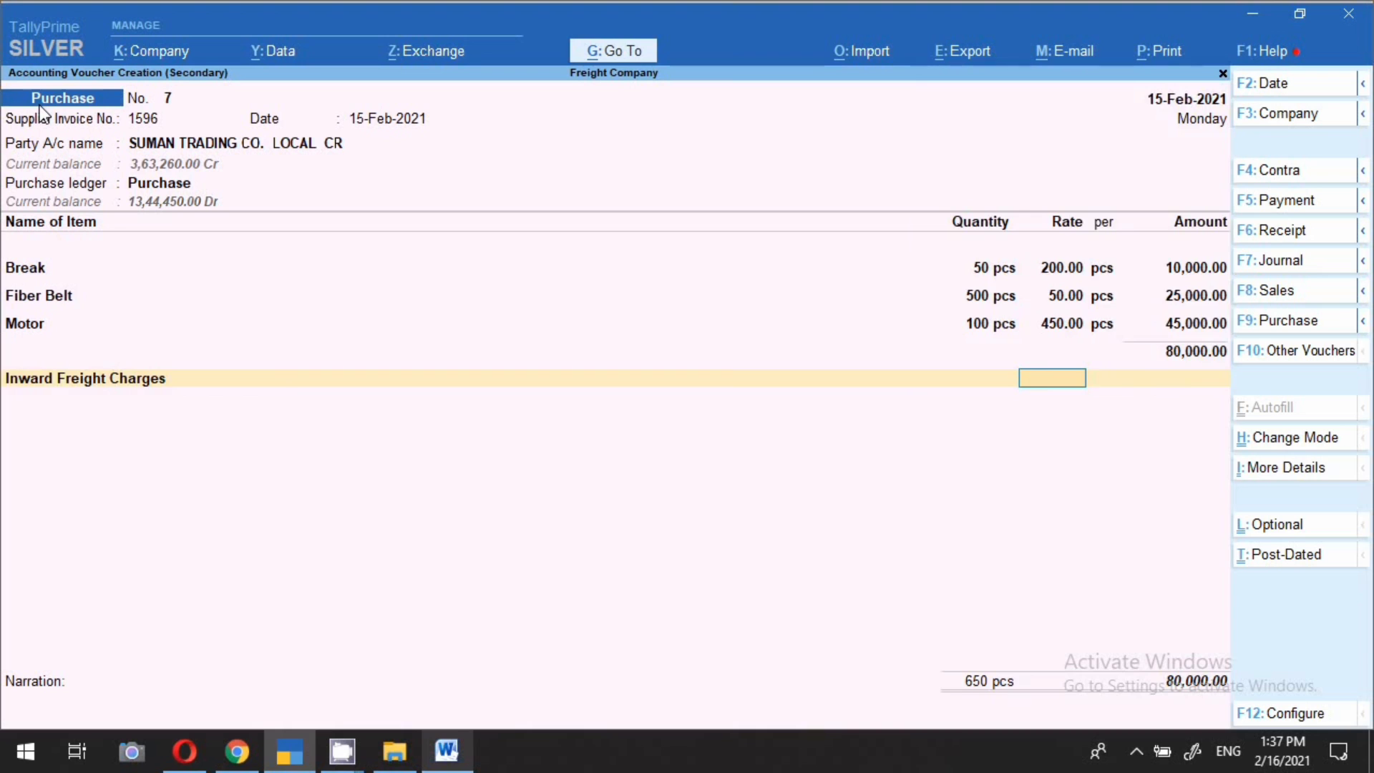
Alter the Inward Freight Charges ledger, keeping Indirect Expenses and GST Applicable, and set Set/Alter GST Details to Yes
key("BackSpace")
key("ctrl+Return")
key("Return")
key("Return")
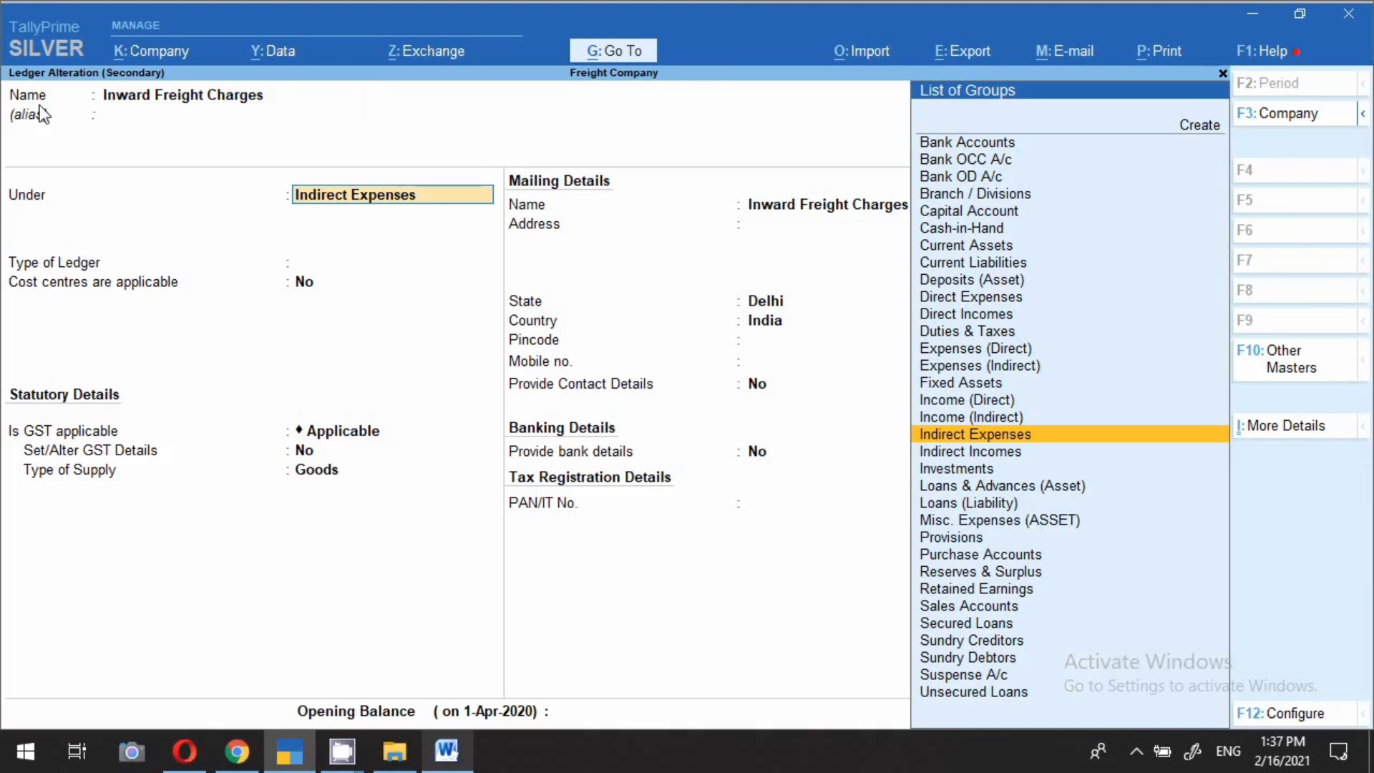
key("Return")
key("Return")
key("Return")
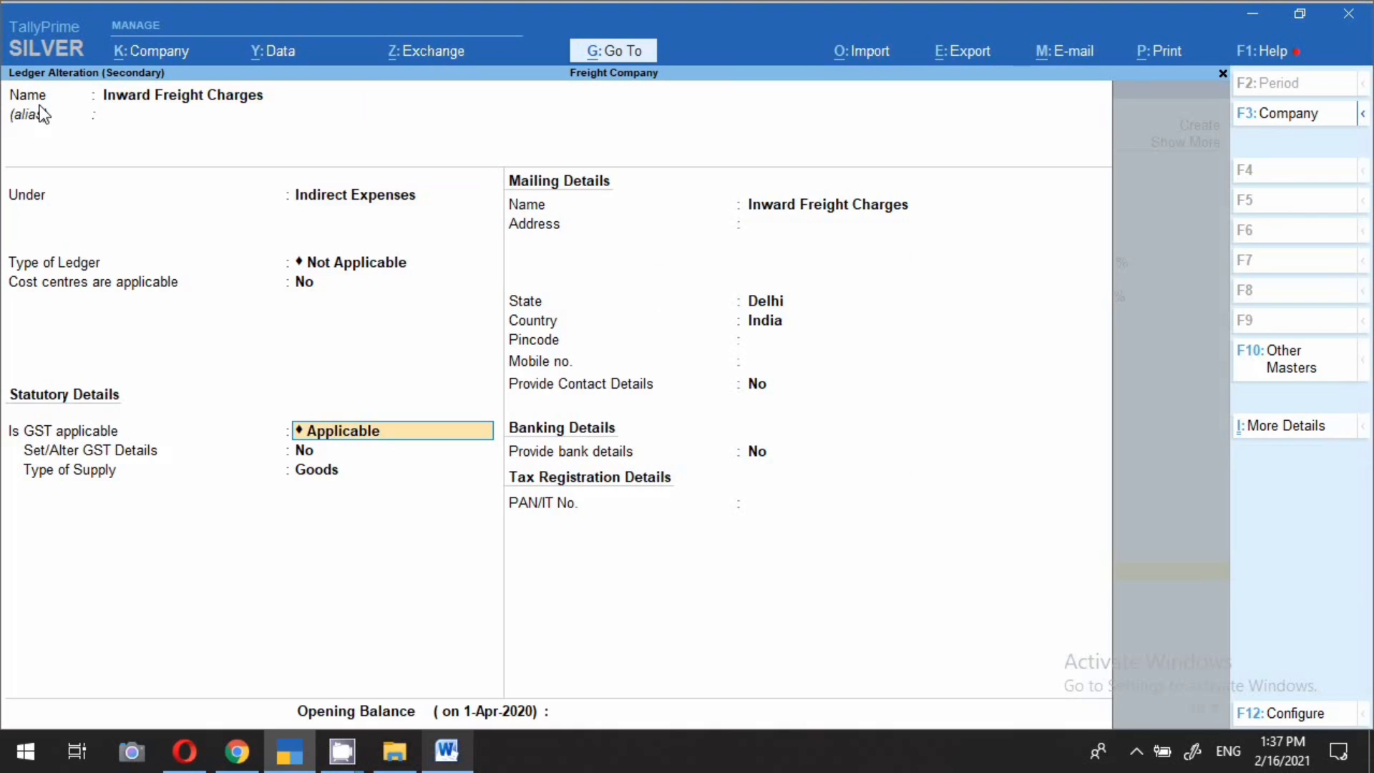
key("Return")
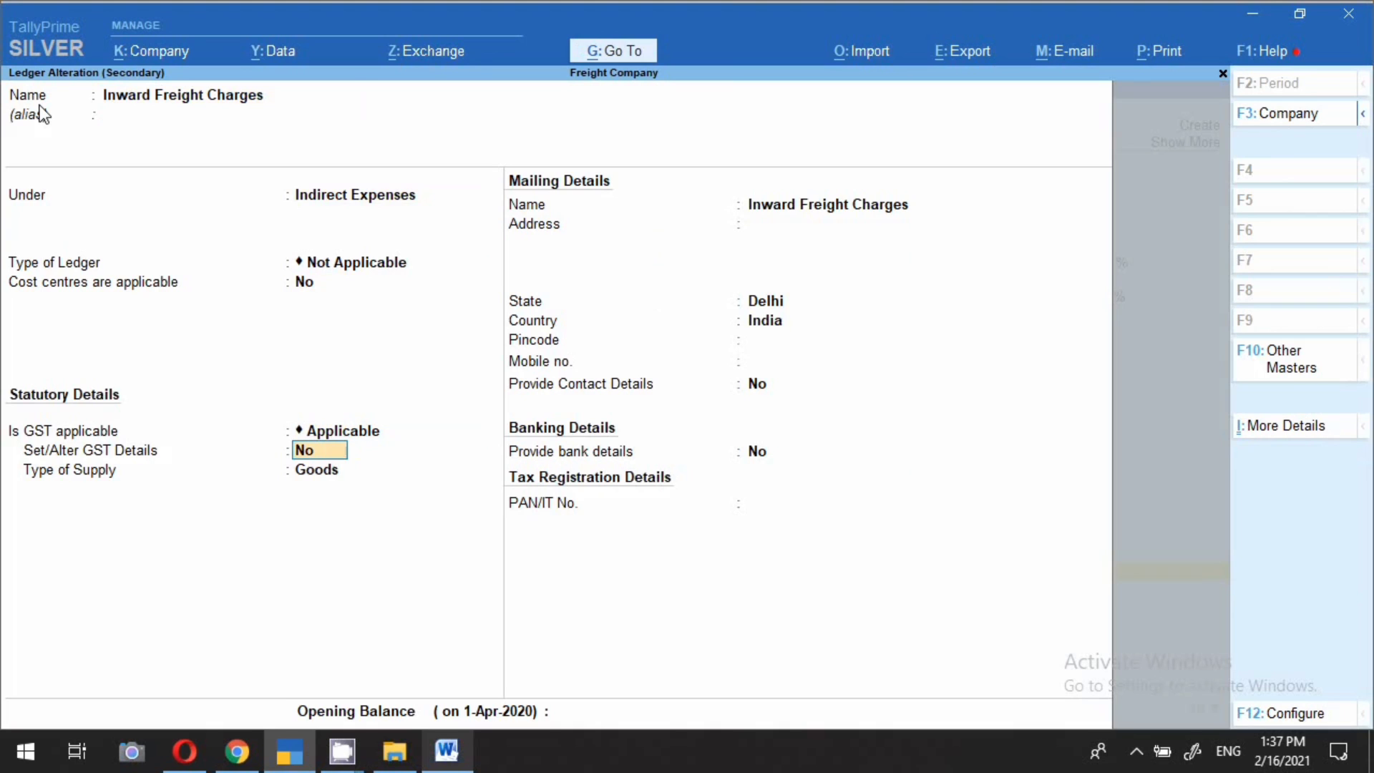
type("y")
key("Return")
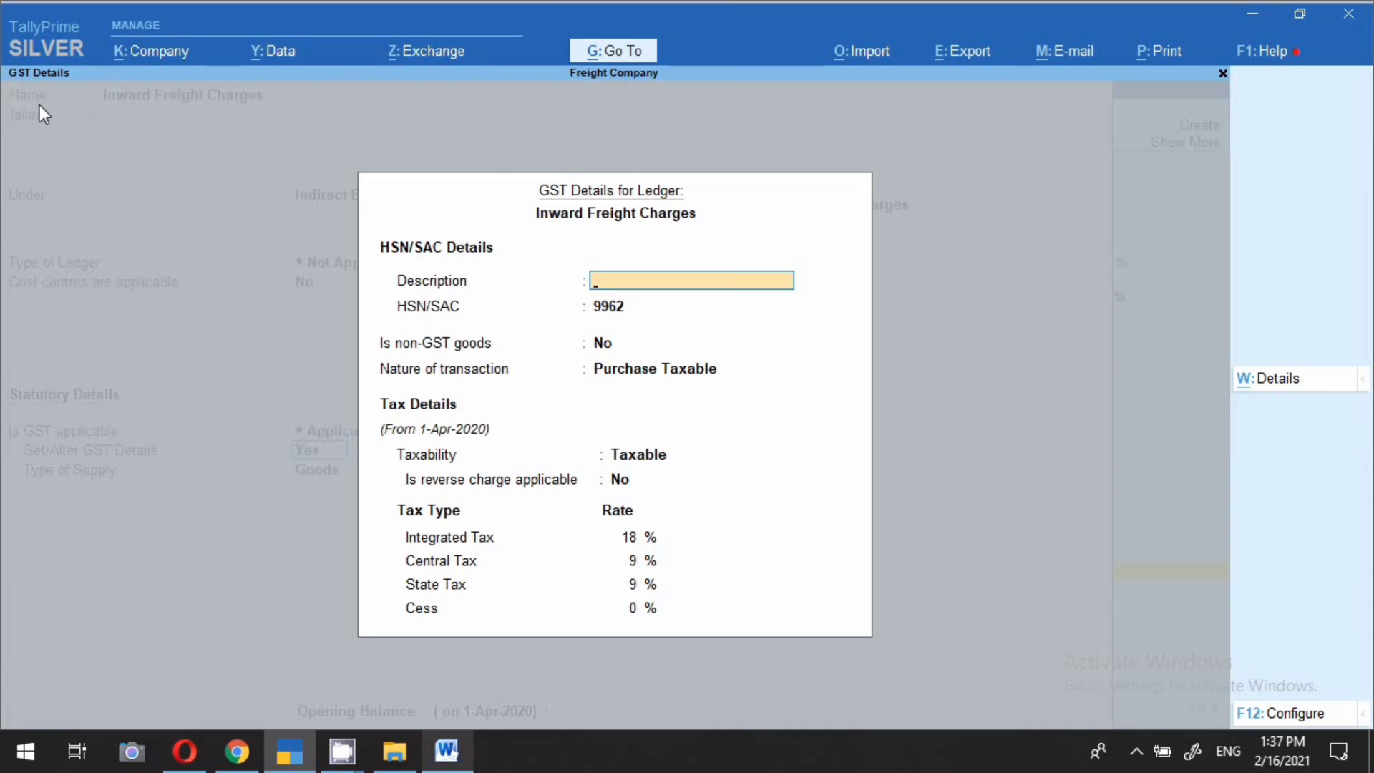
Accept the ledger's GST details with HSN/SAC 9962, Purchase Taxable, no reverse charge and 18% integrated tax
key("Return")
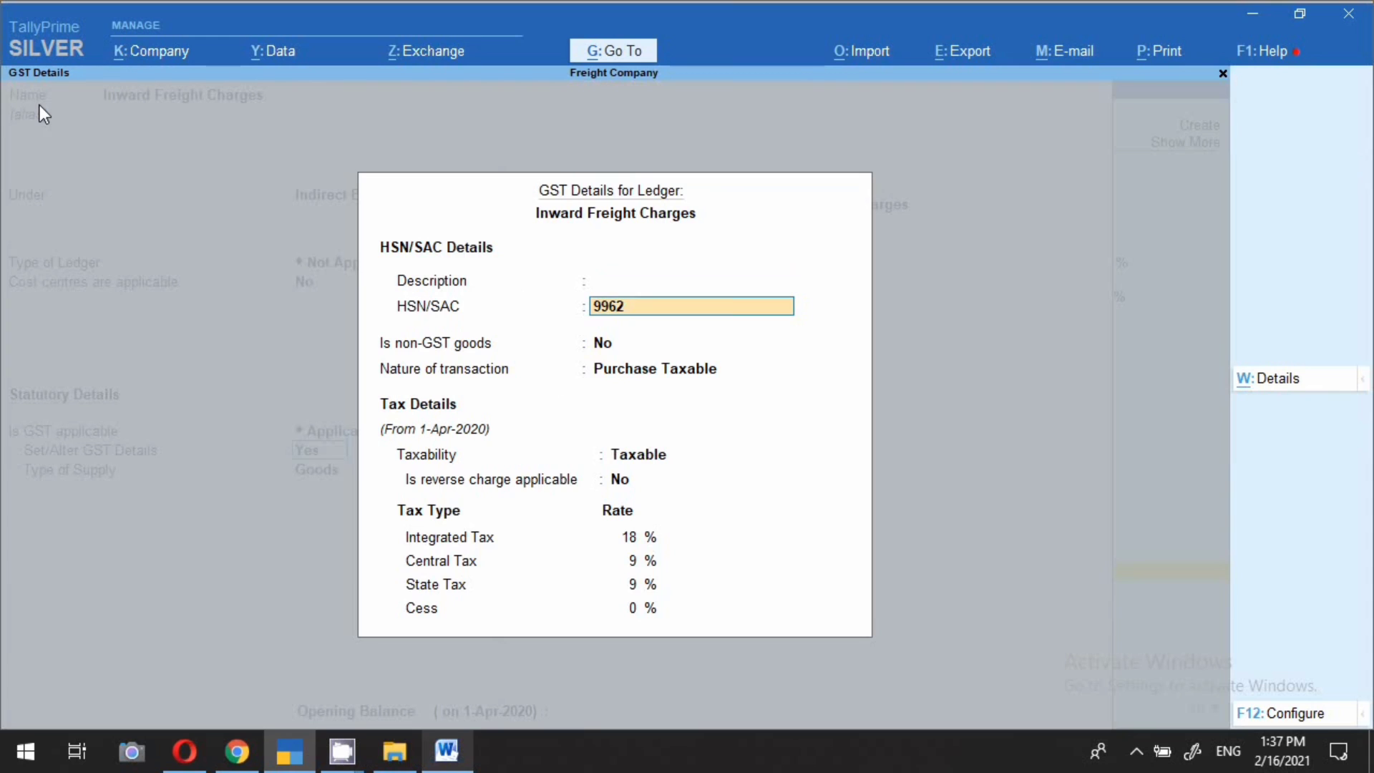
key("Return")
key("Return")
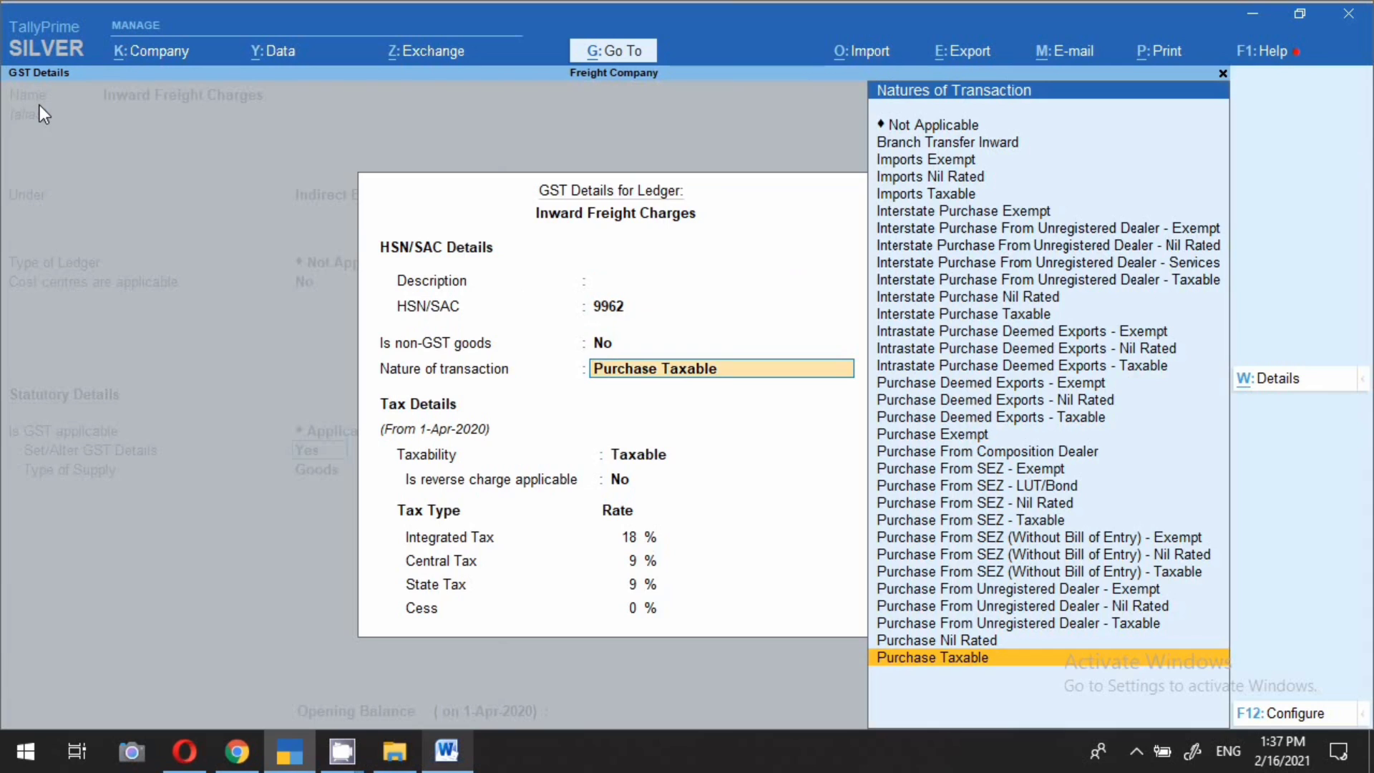
key("Return")
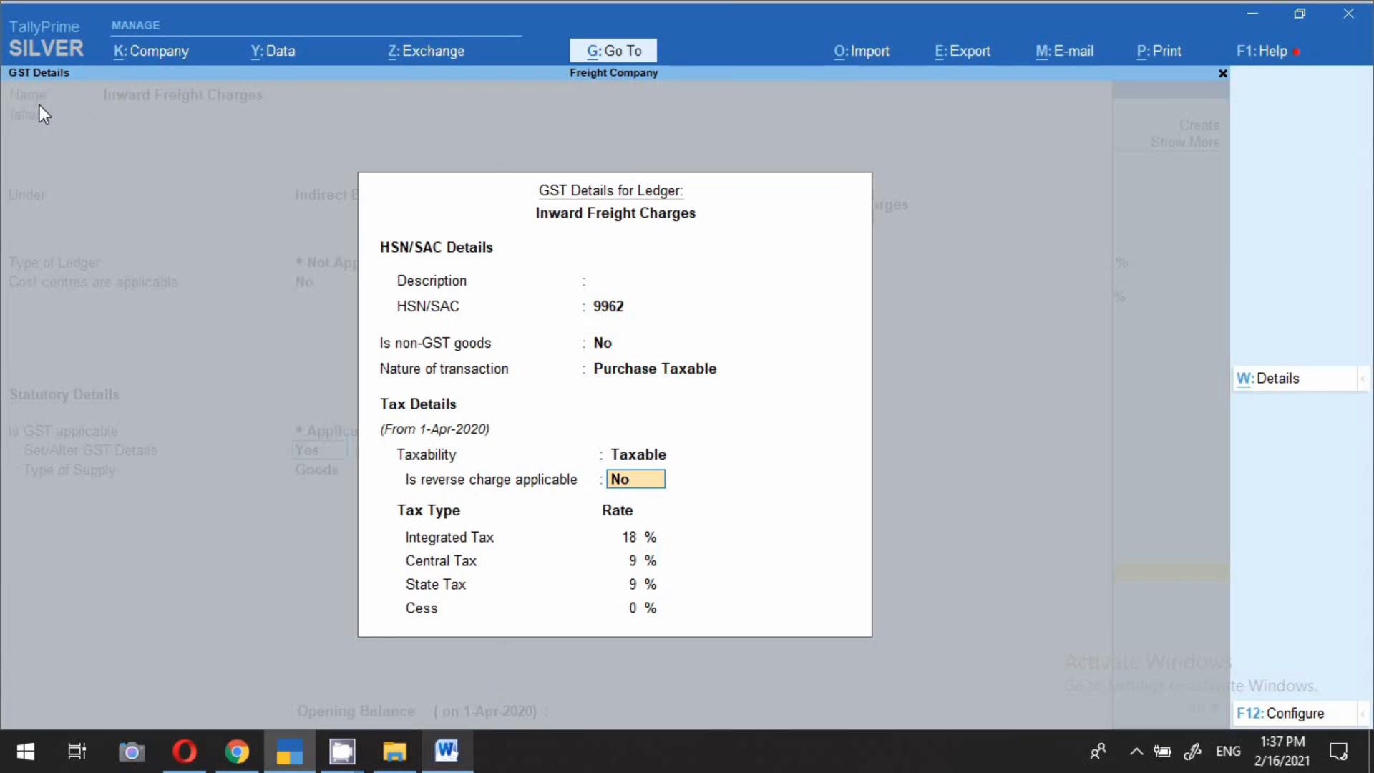
key("Return")
key("Return")
key("Return")
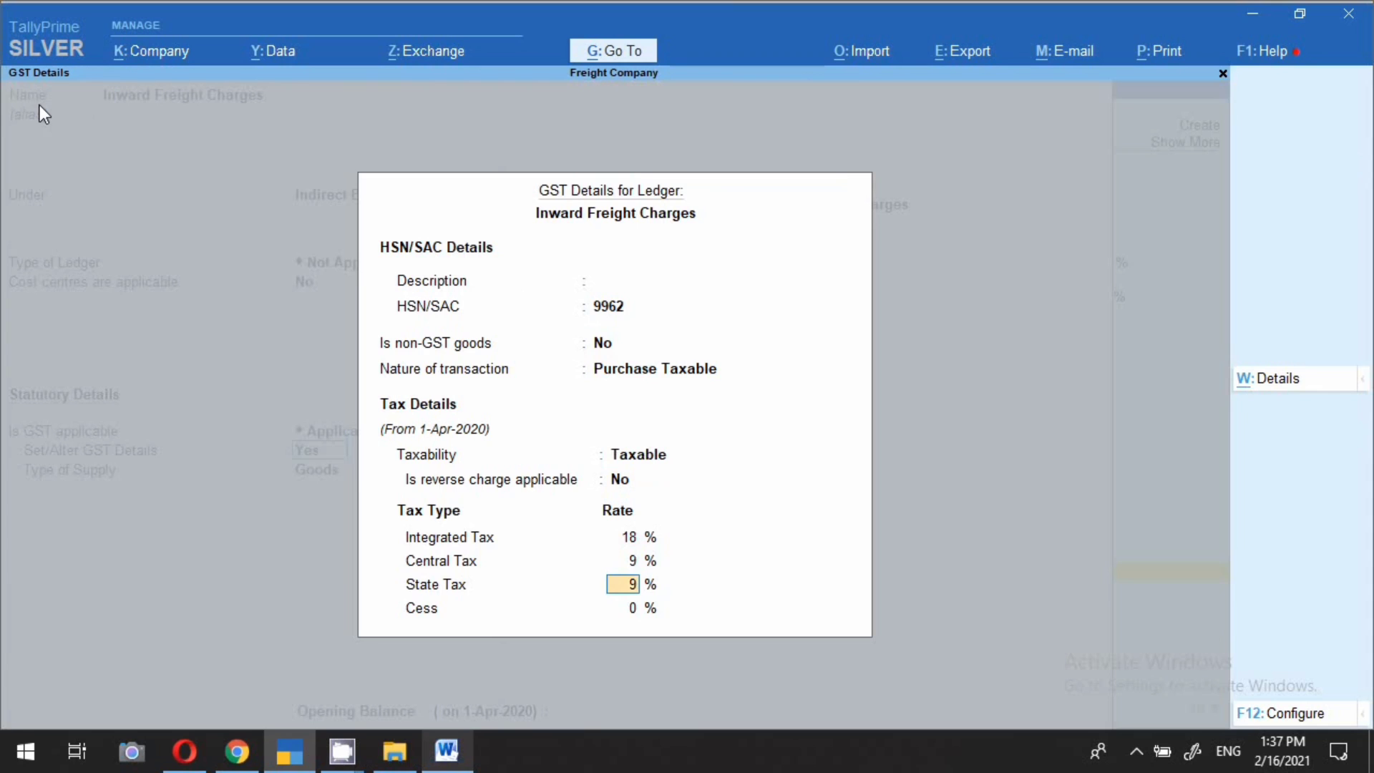
key("Return")
key("Return")
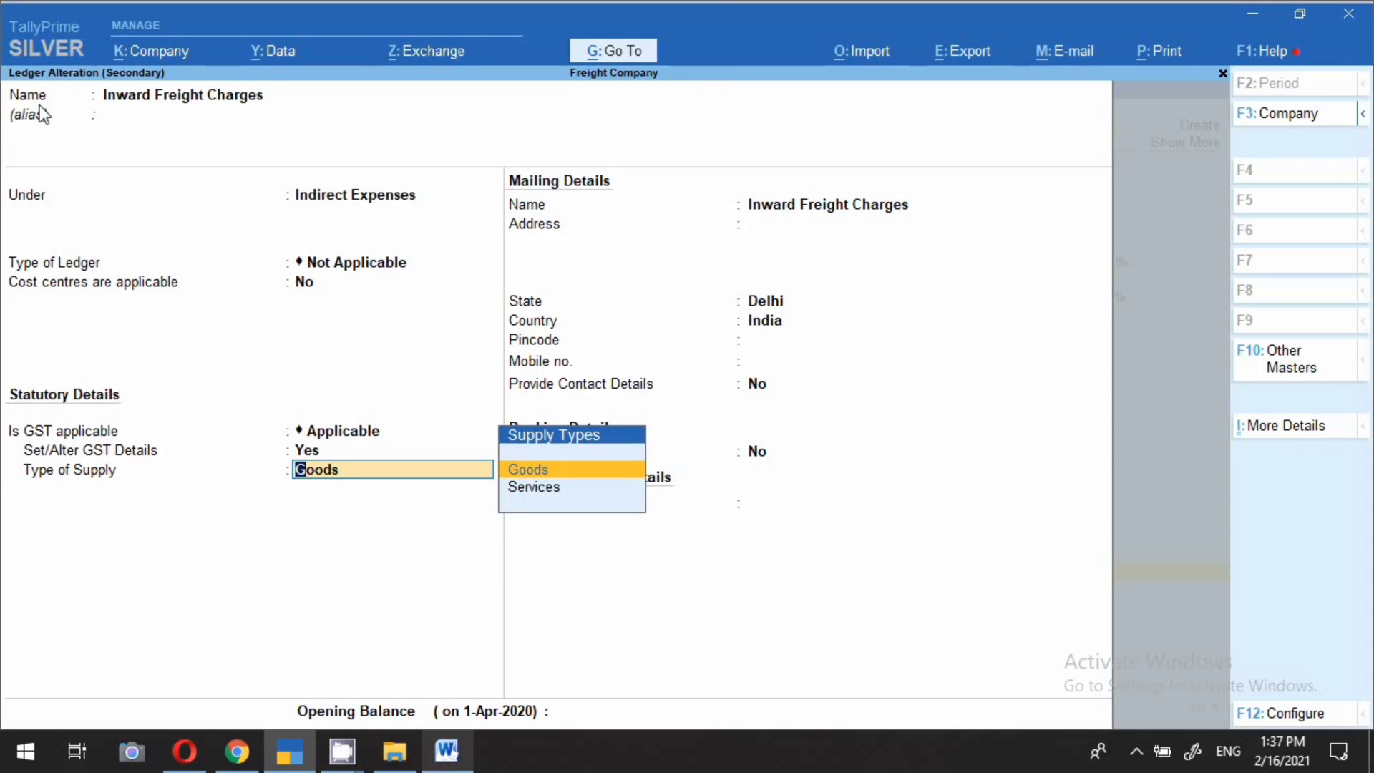
Keep Goods as the type of supply, accept the remaining defaults and save the ledger to return to the voucher
key("Return")
key("Return")
key("Return")
key("Return")
key("Return")
key("Return")
key("Return")
key("Return")
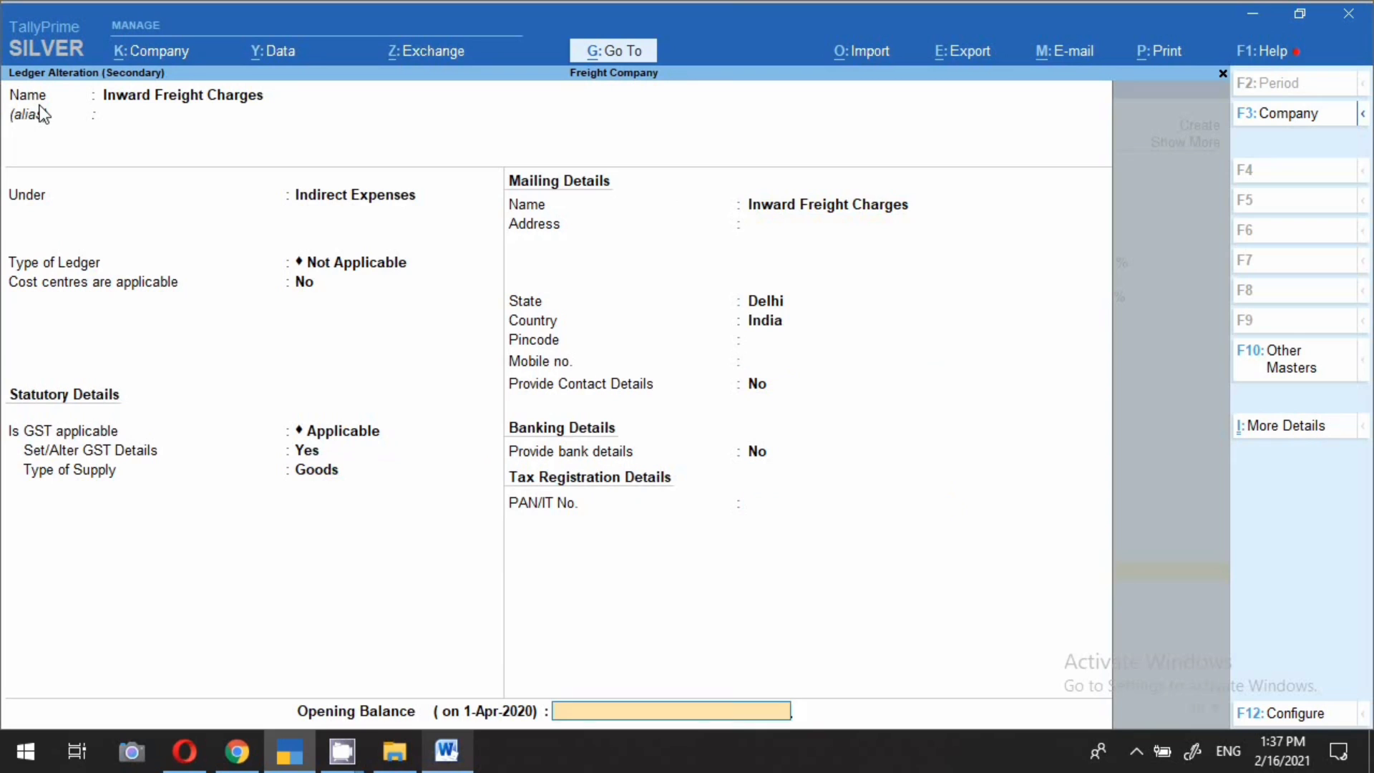
key("Return")
key("Return")
key("Return")
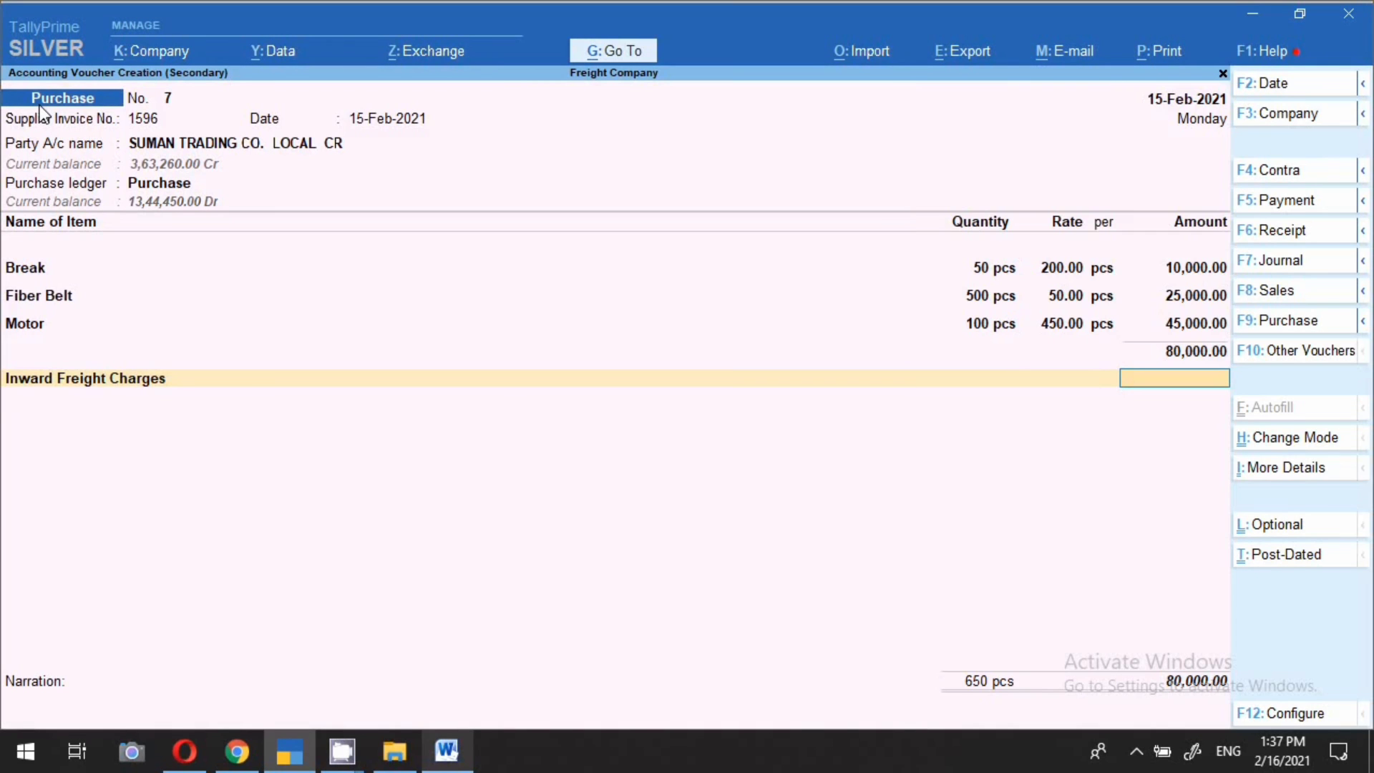
Set the inward freight charges to 1,500.00 and add the Cgst and Sgst ledgers with their calculated amounts
type("500")
key("Return")
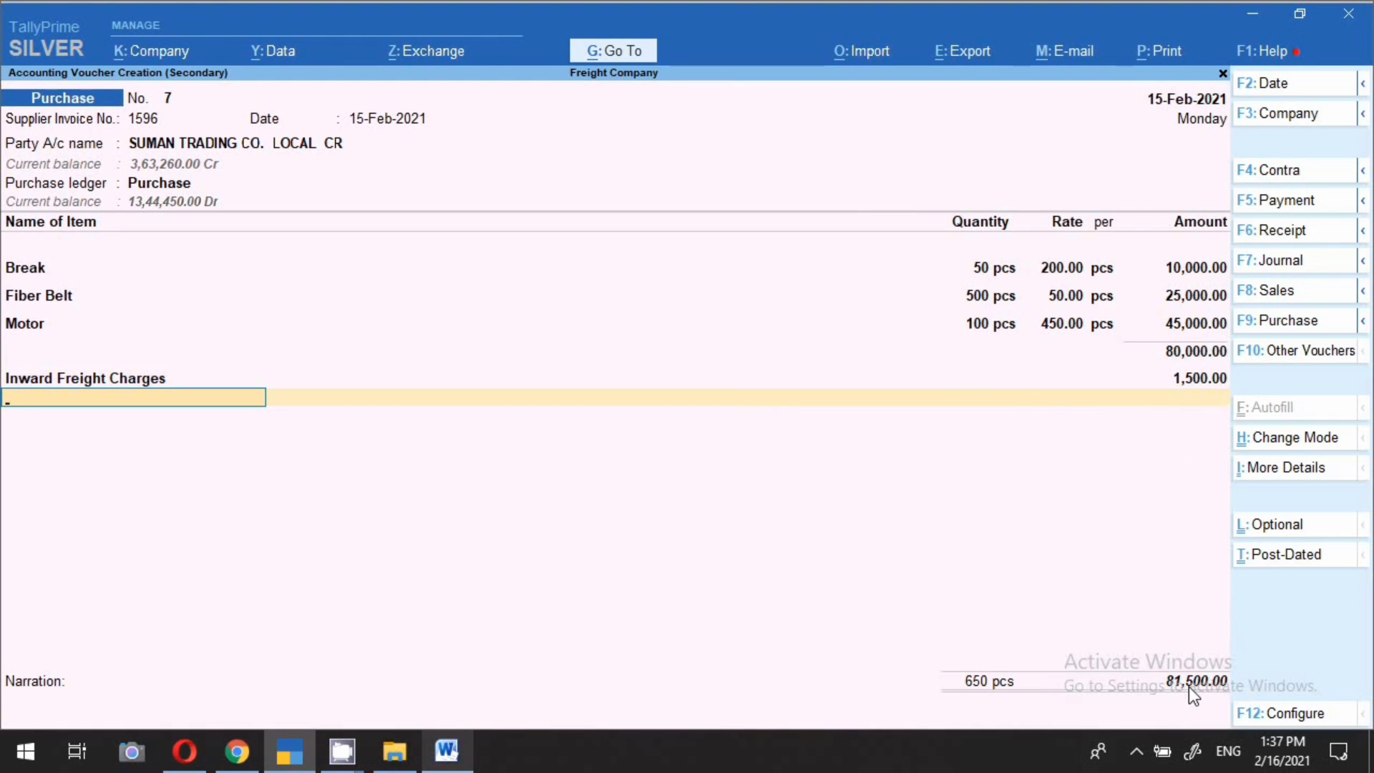
type("cg")
key("Return")
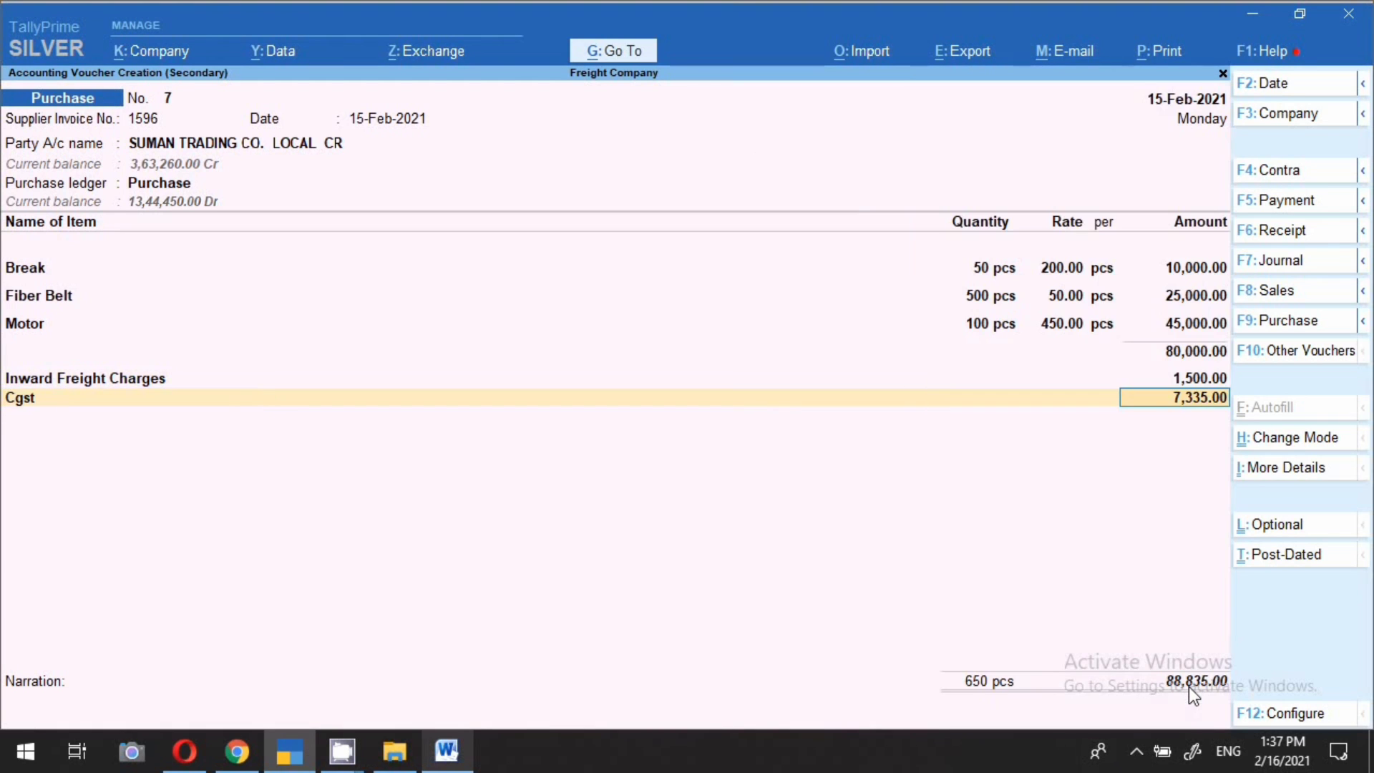
key("Return")
type("SG")
key("Return")
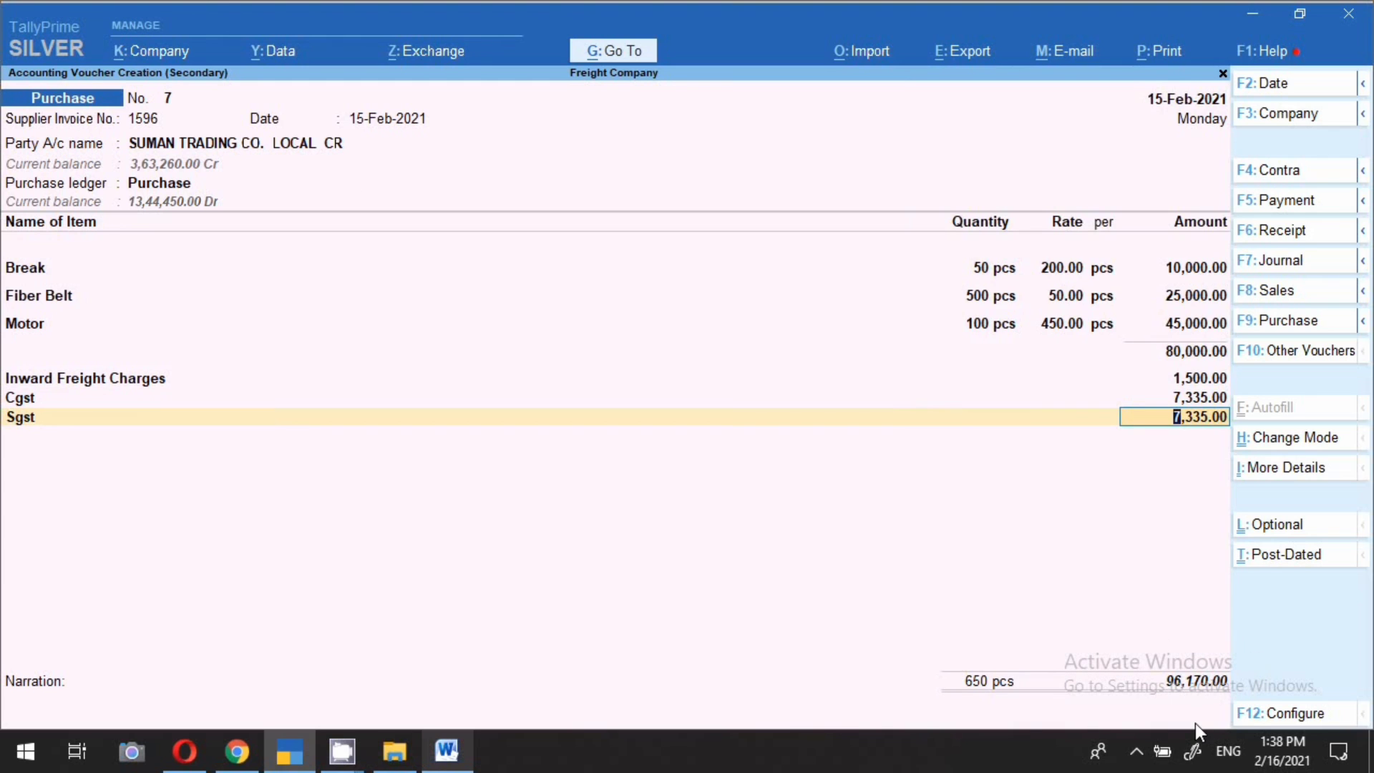
Preview the printed purchase invoice, examine its items, freight, tax and total enlarged, and return to the voucher
left_click(1169, 59)
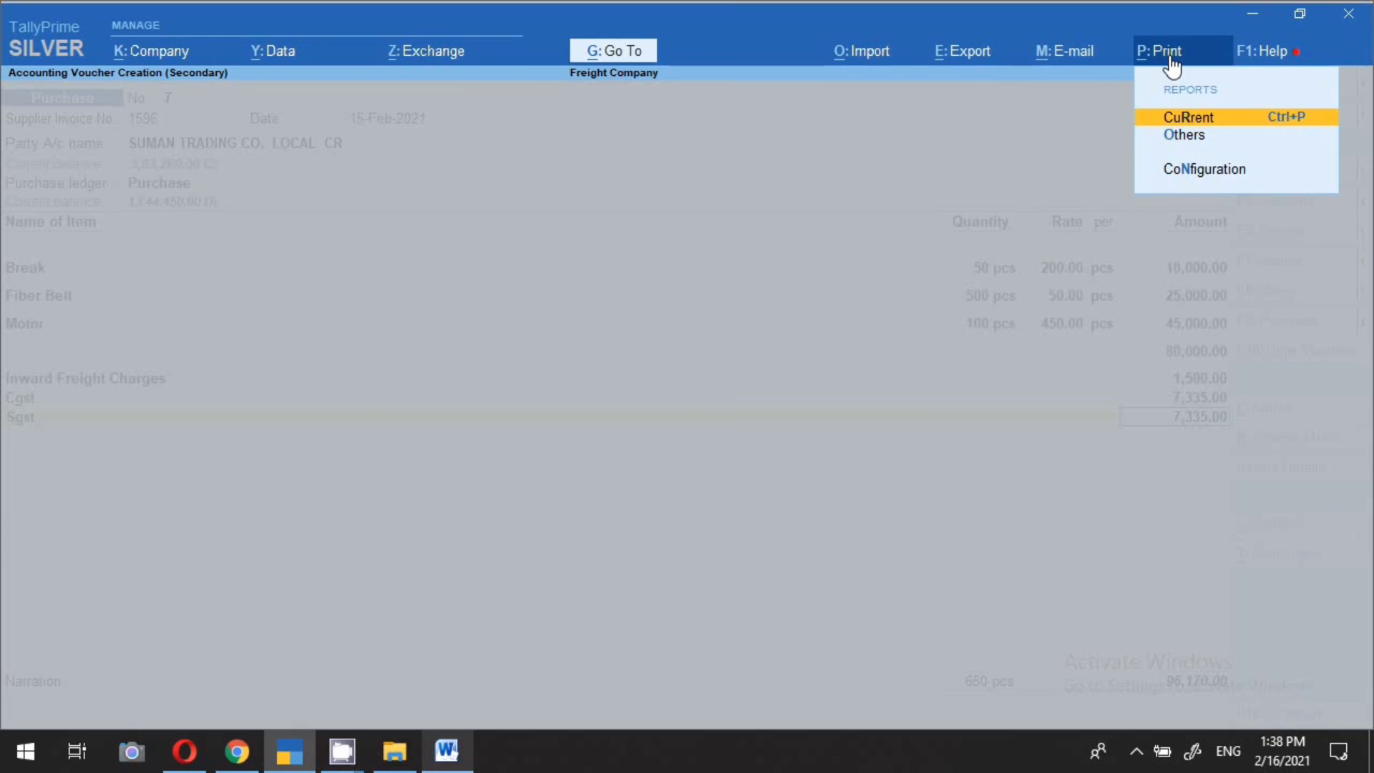
left_click(1171, 120)
left_click(619, 501)
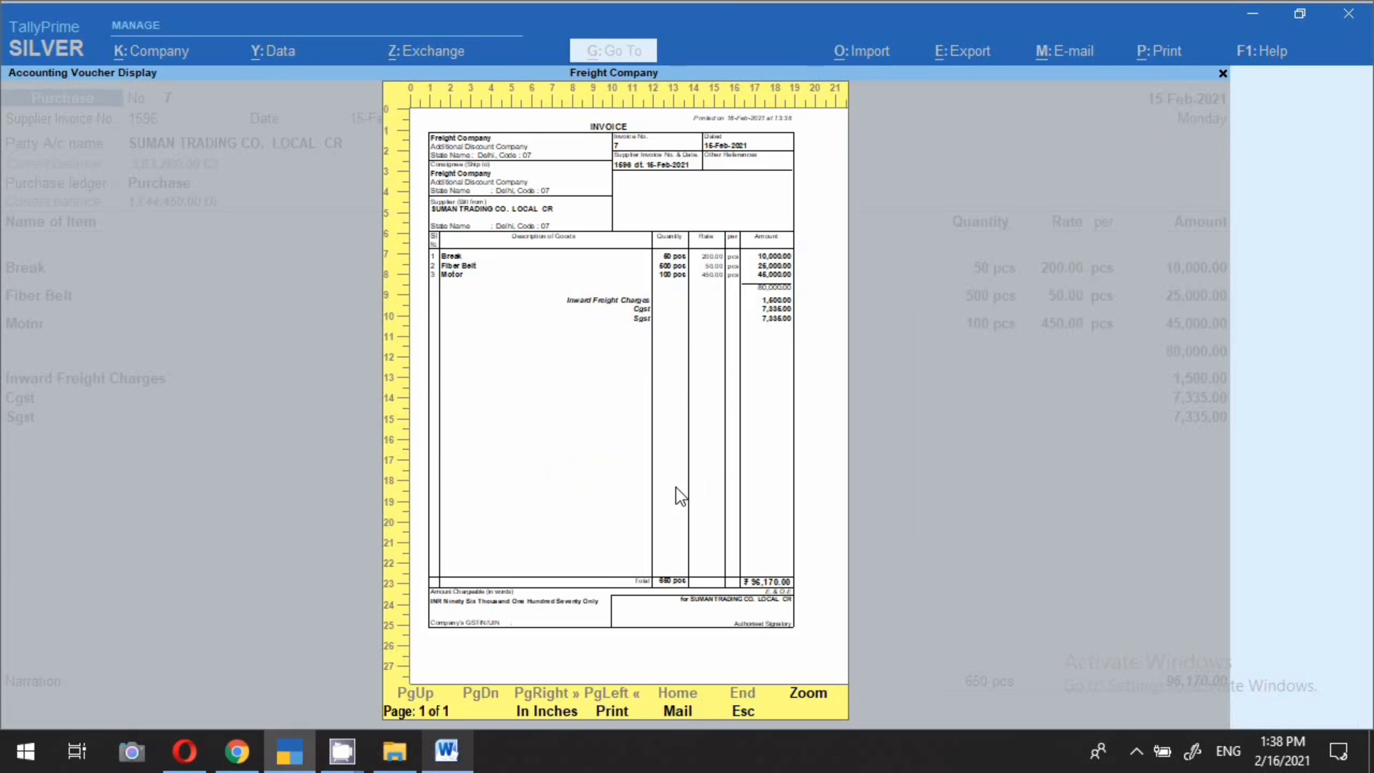
left_click(676, 487)
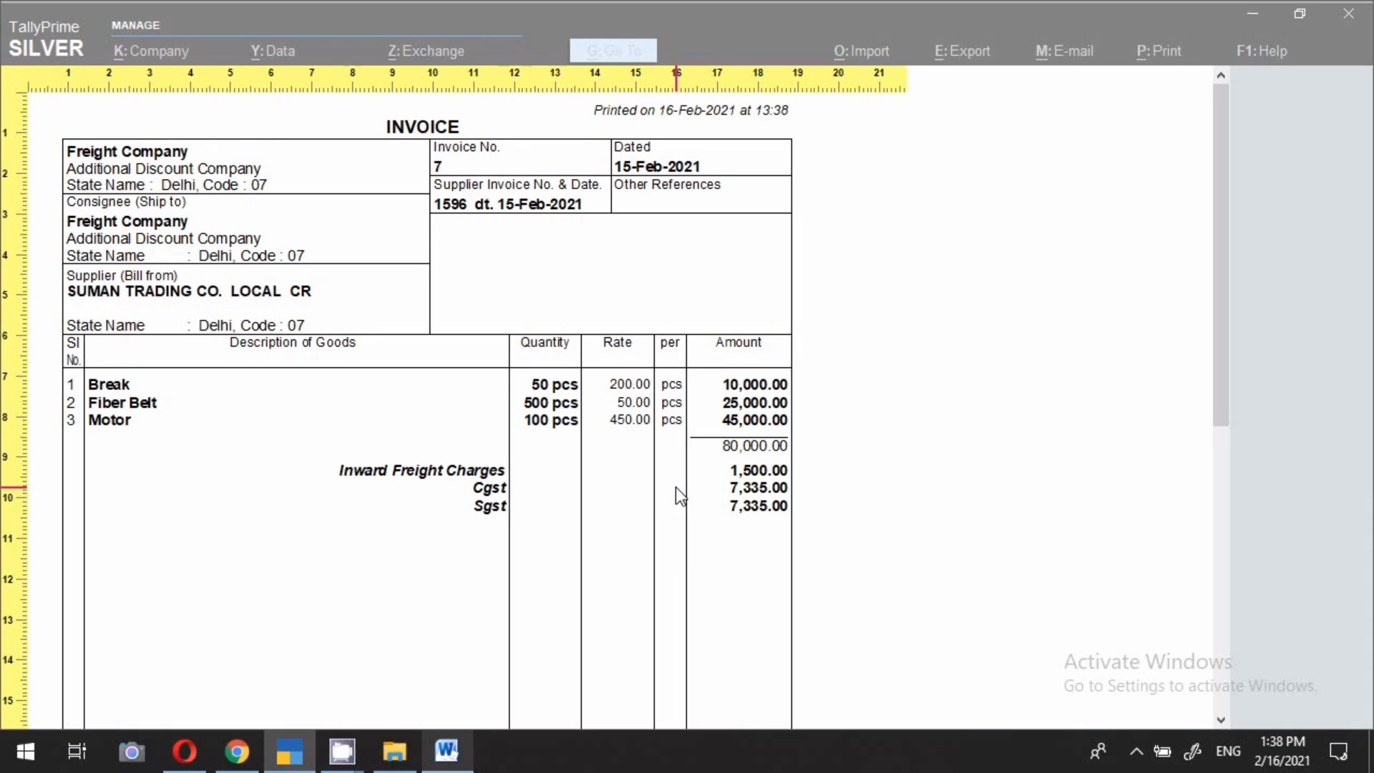
scroll(676, 486, "down", 1)
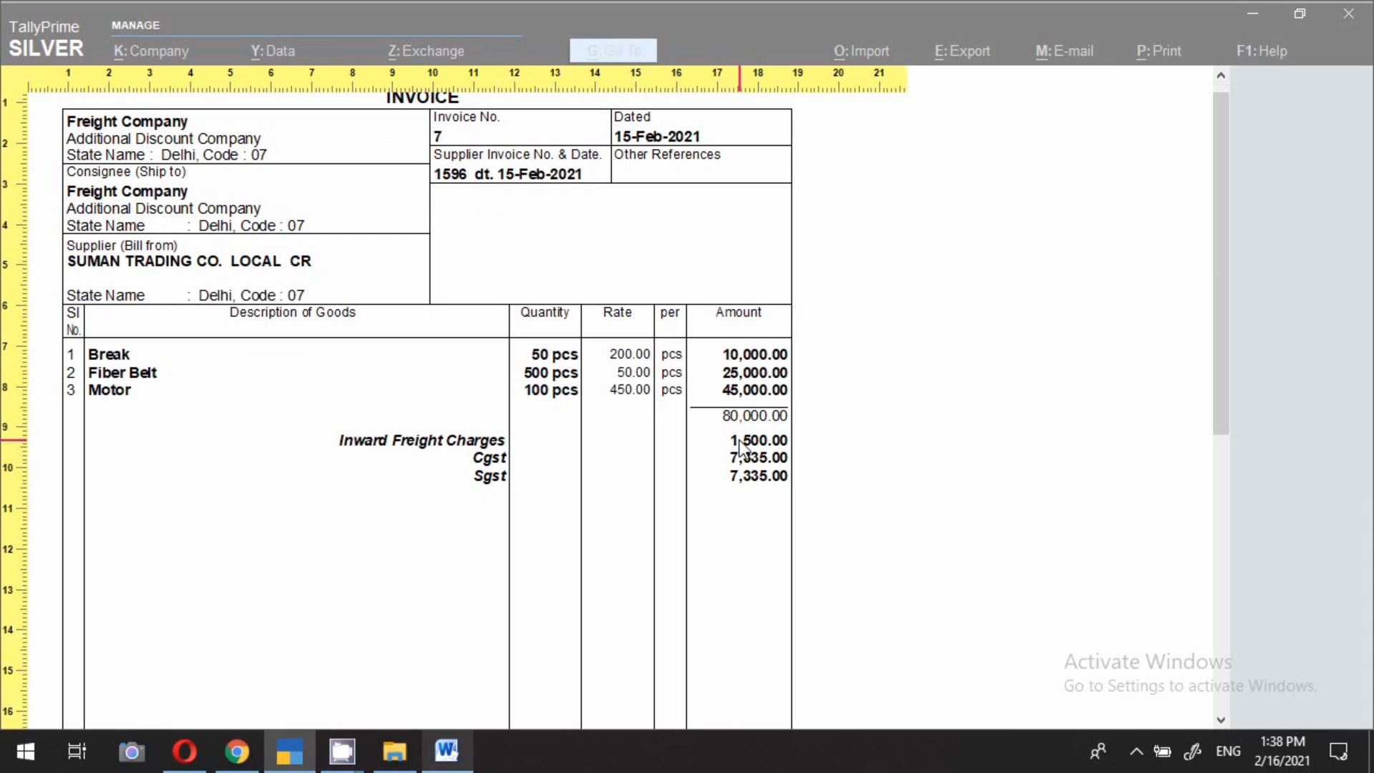
scroll(737, 494, "down", 6)
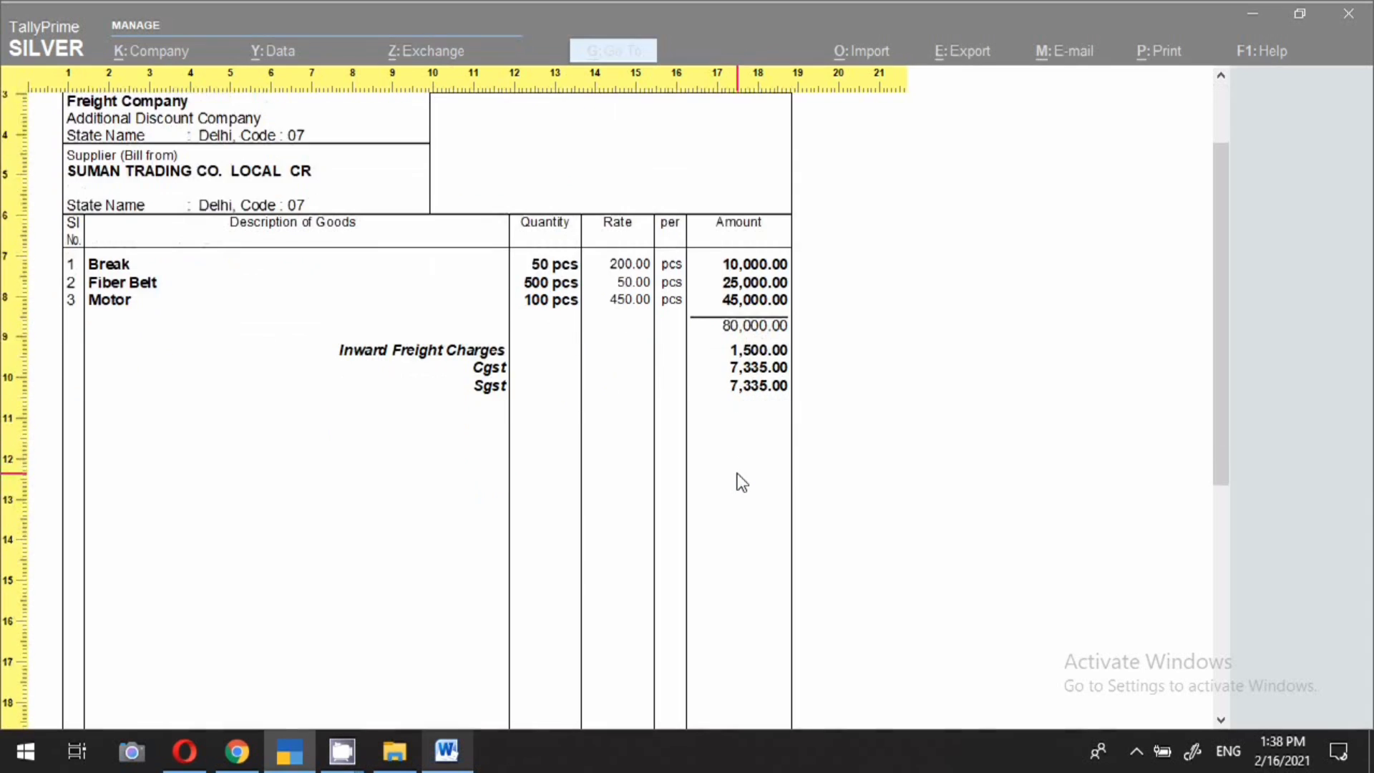
scroll(727, 527, "down", 7)
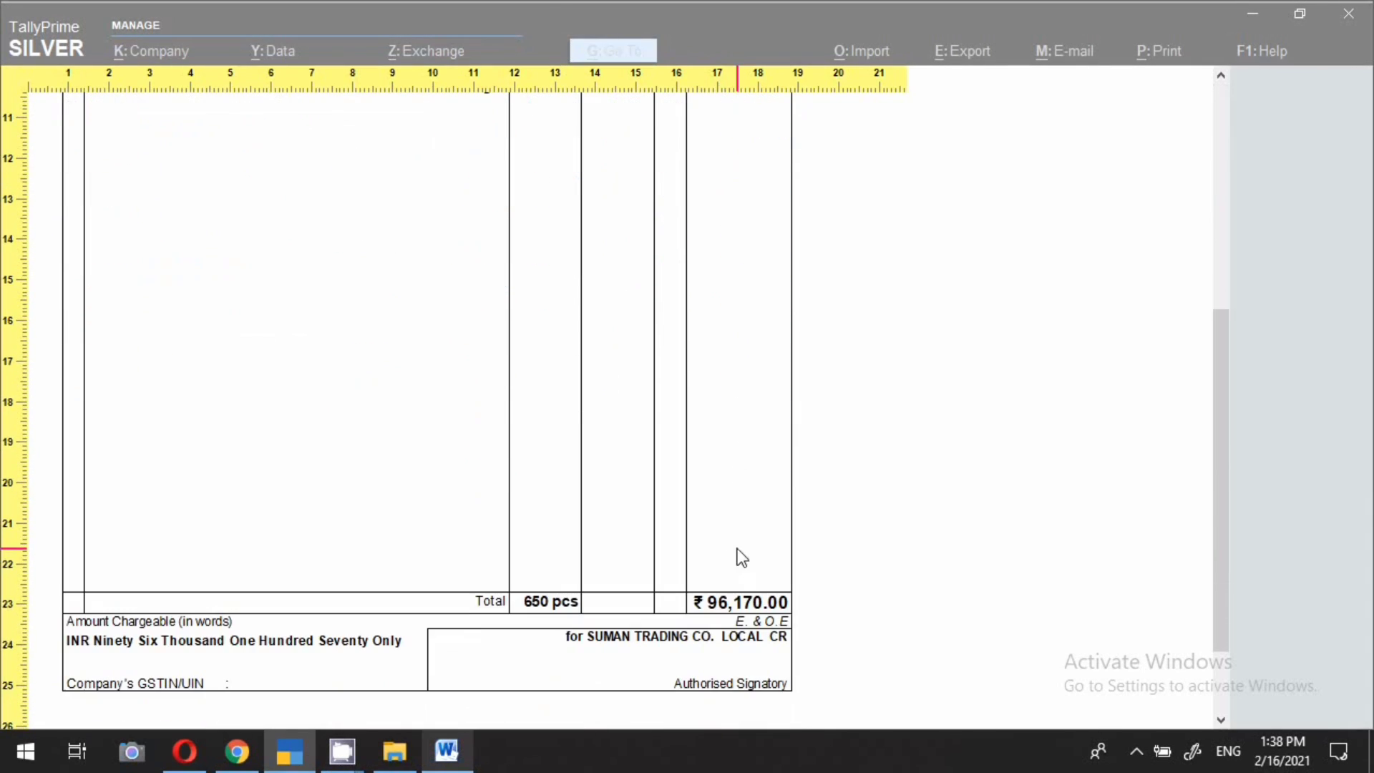
left_click(745, 569)
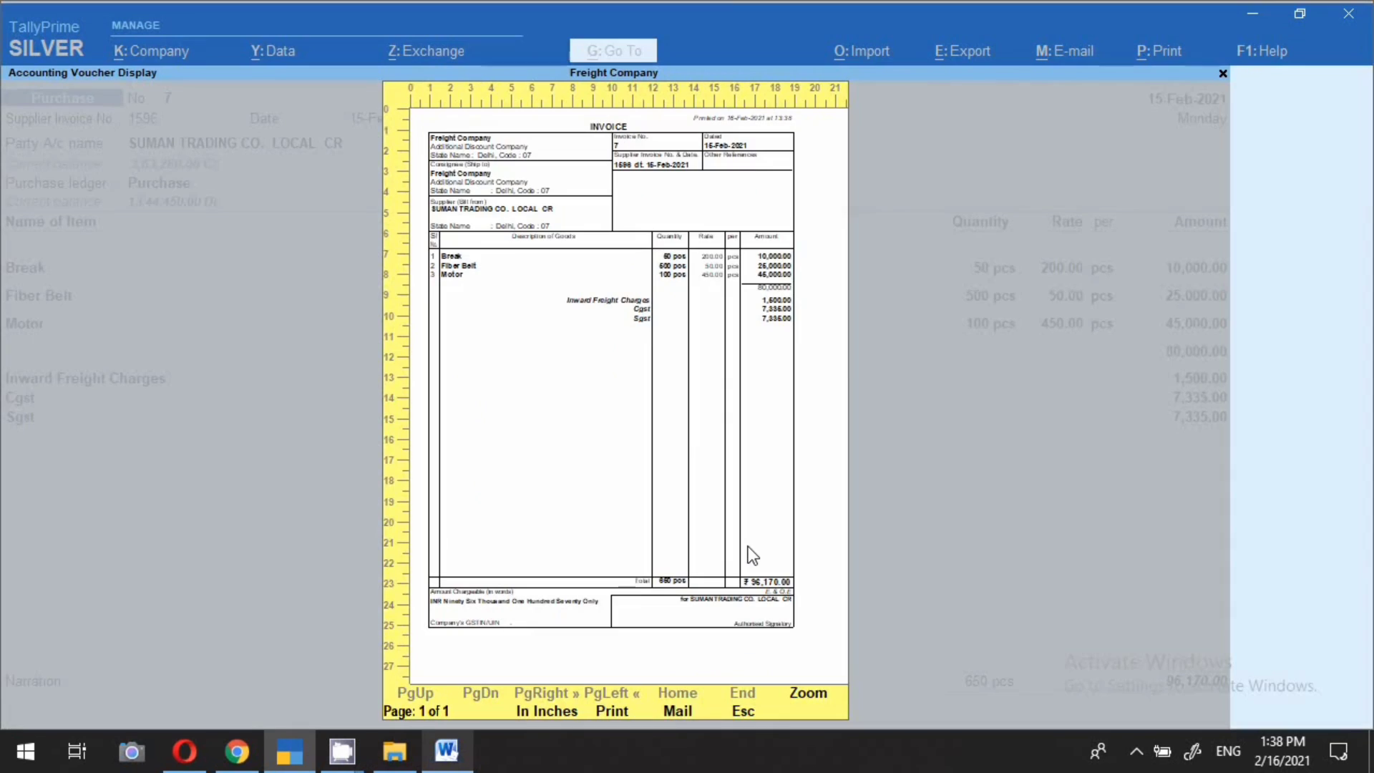
key("Escape")
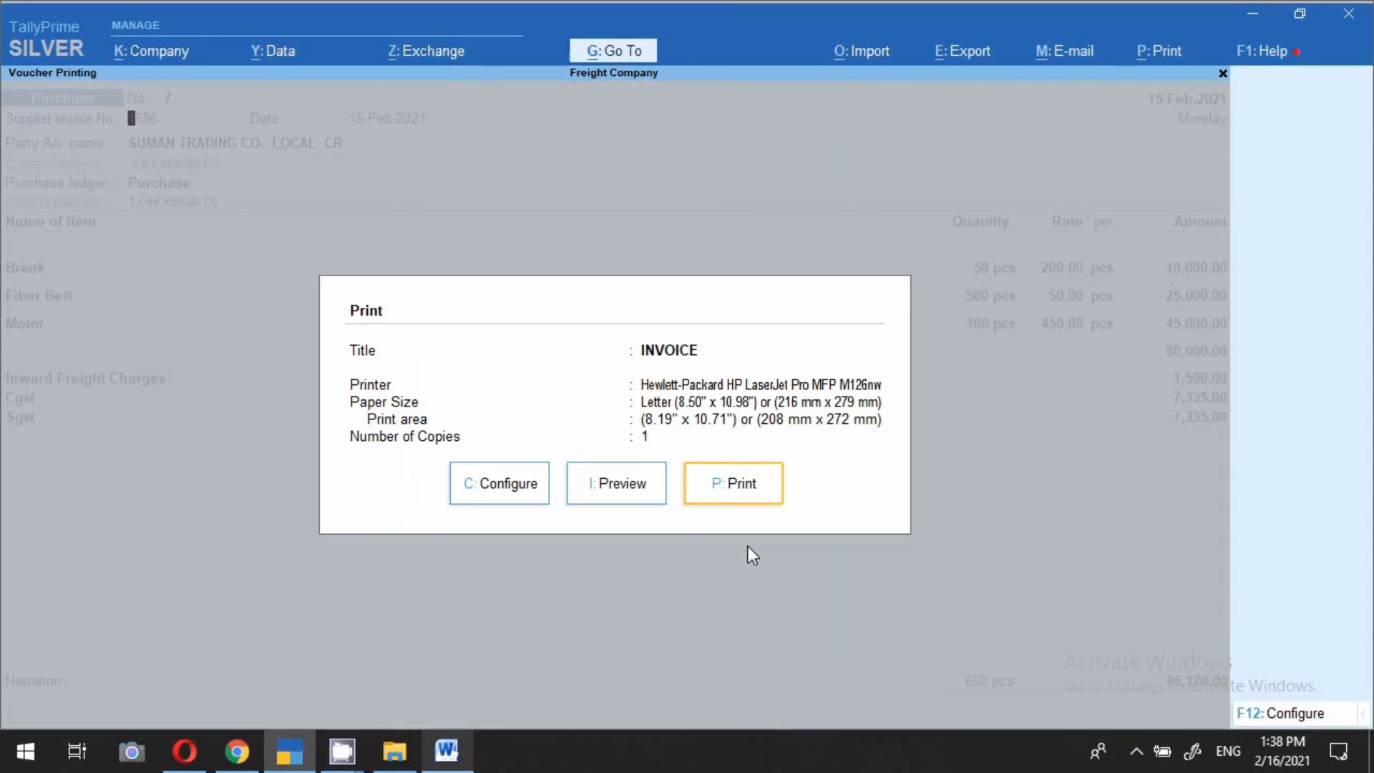
key("Escape")
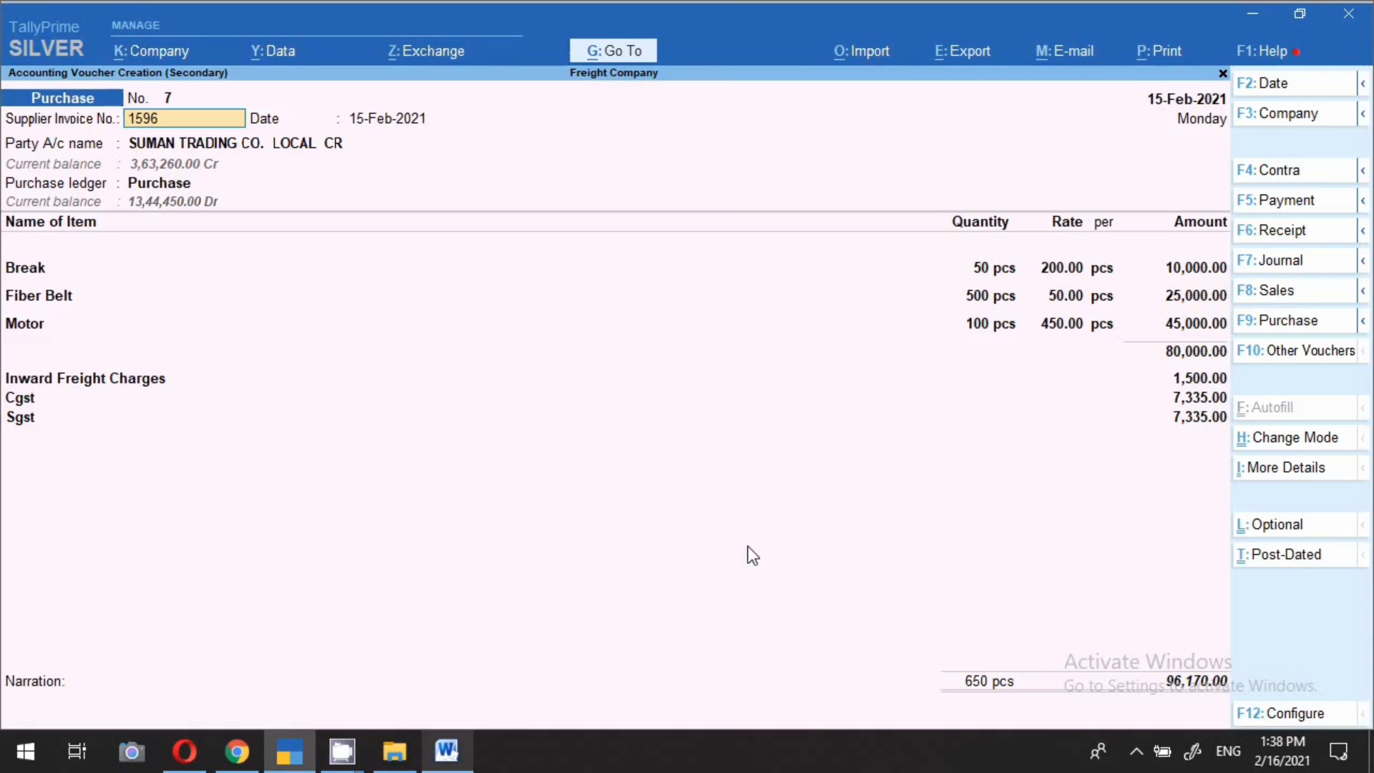
Open the voucher's detailed GST tax analysis and examine the tax on Inward Freight Charges, Break, Fiber Belt and Motor
left_click(1294, 472)
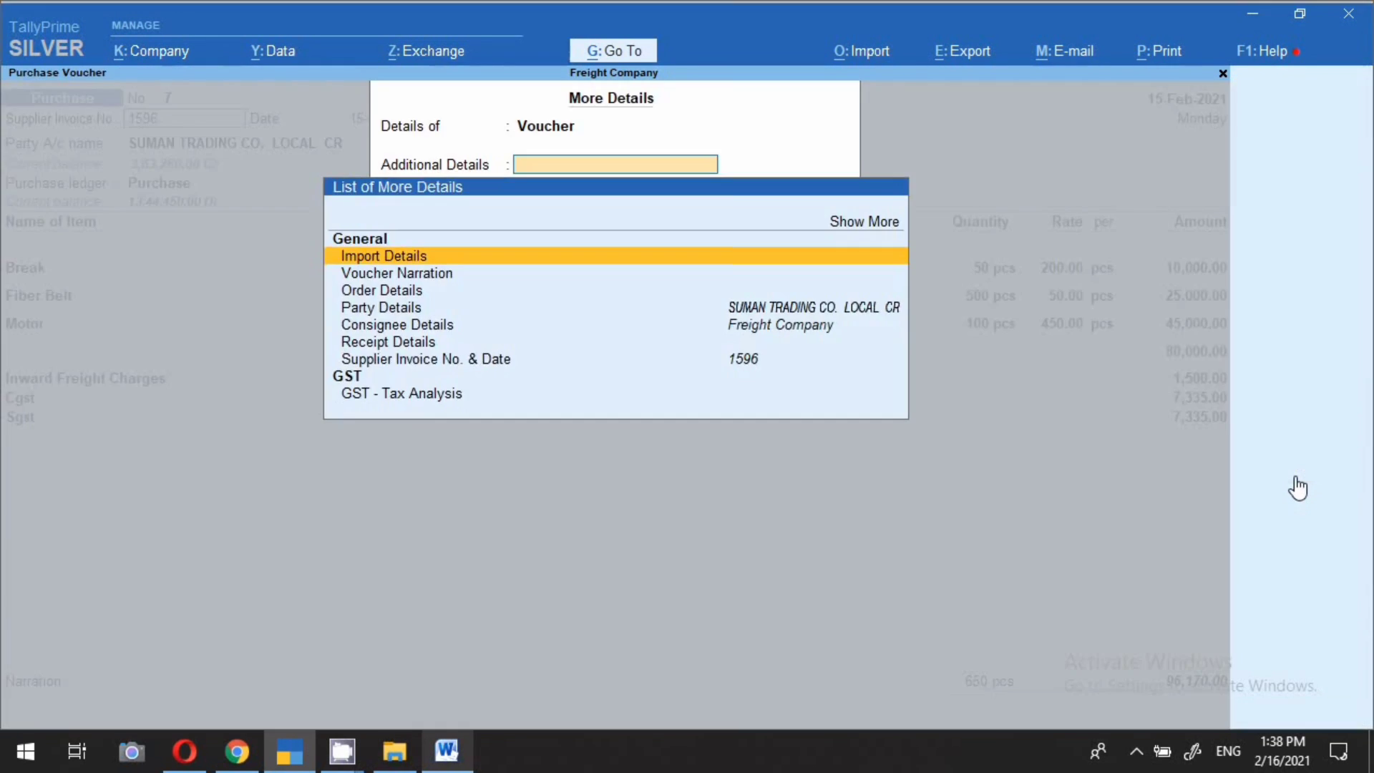
left_click(413, 394)
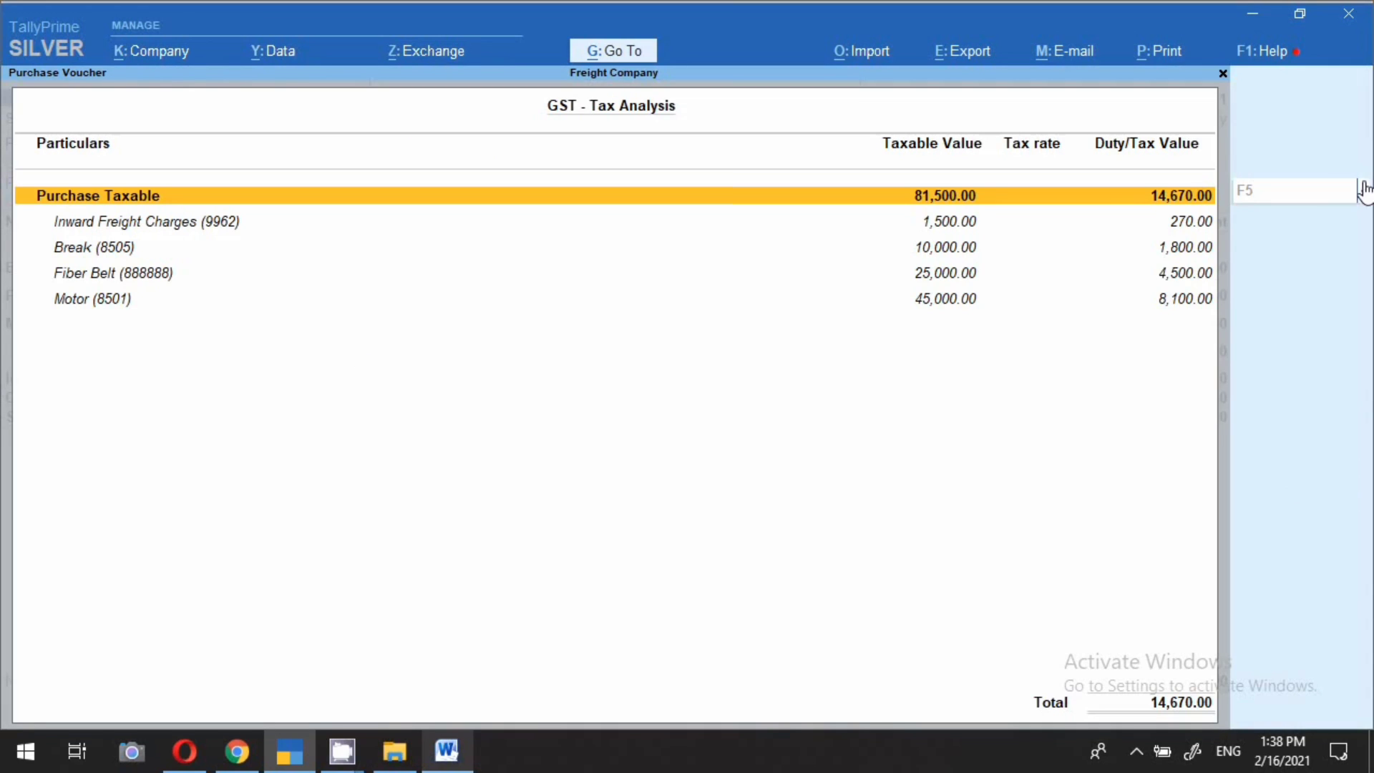
mouse_move(1360, 192)
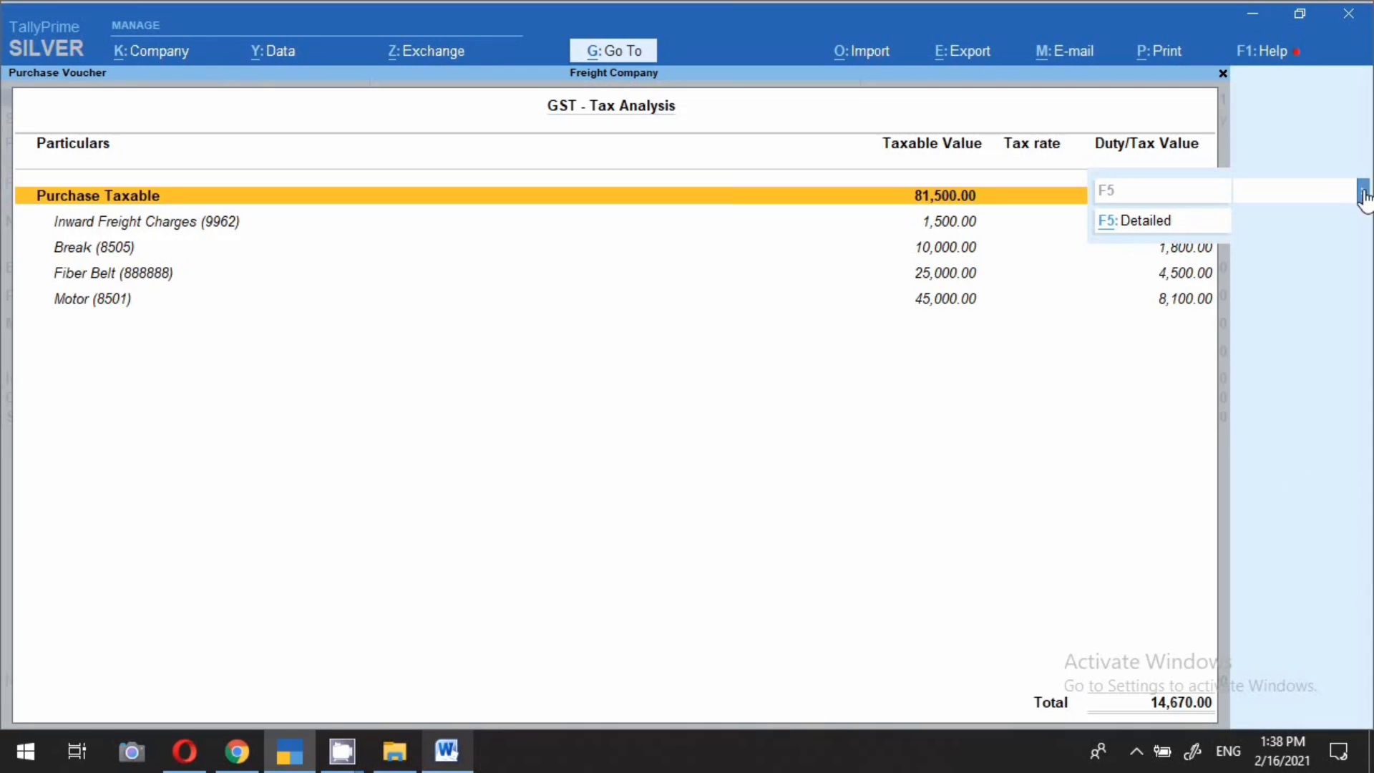
left_click(1126, 226)
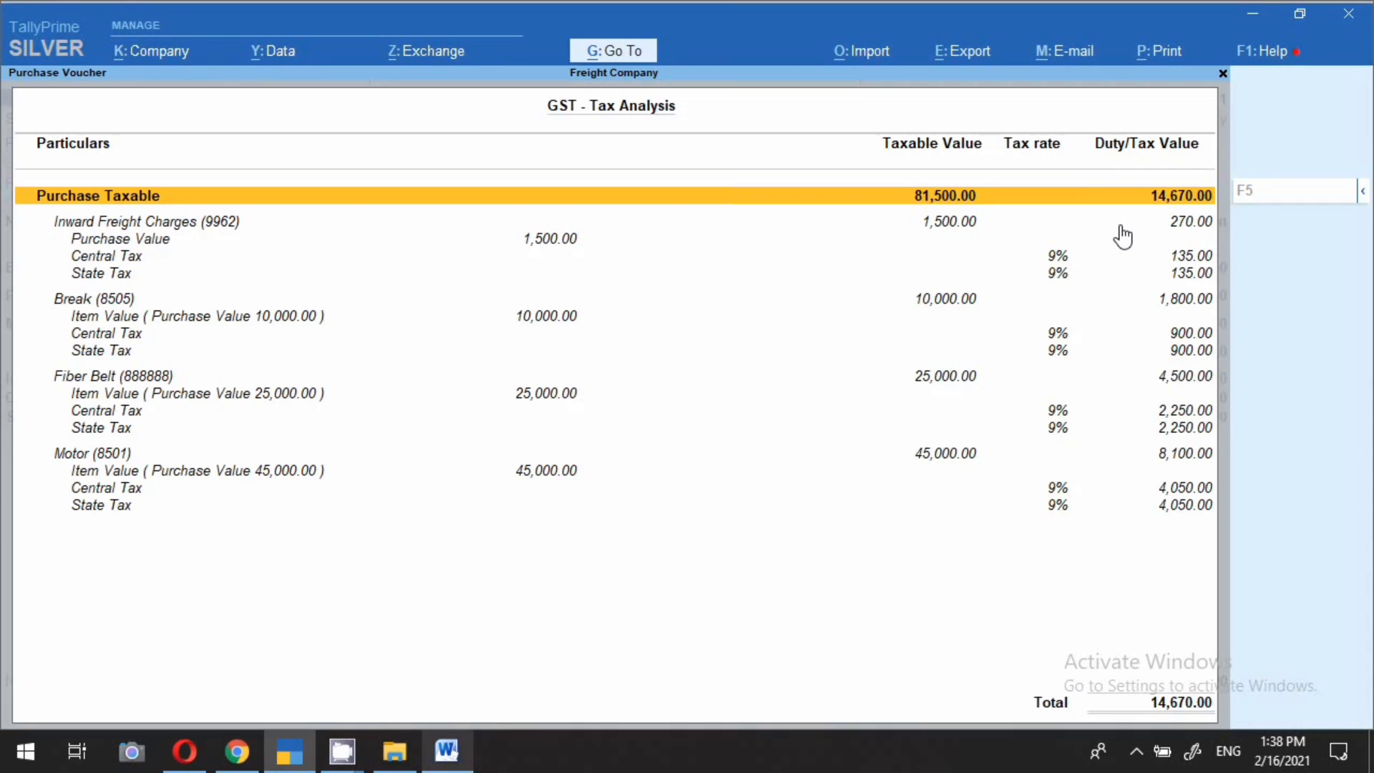
left_click(224, 225)
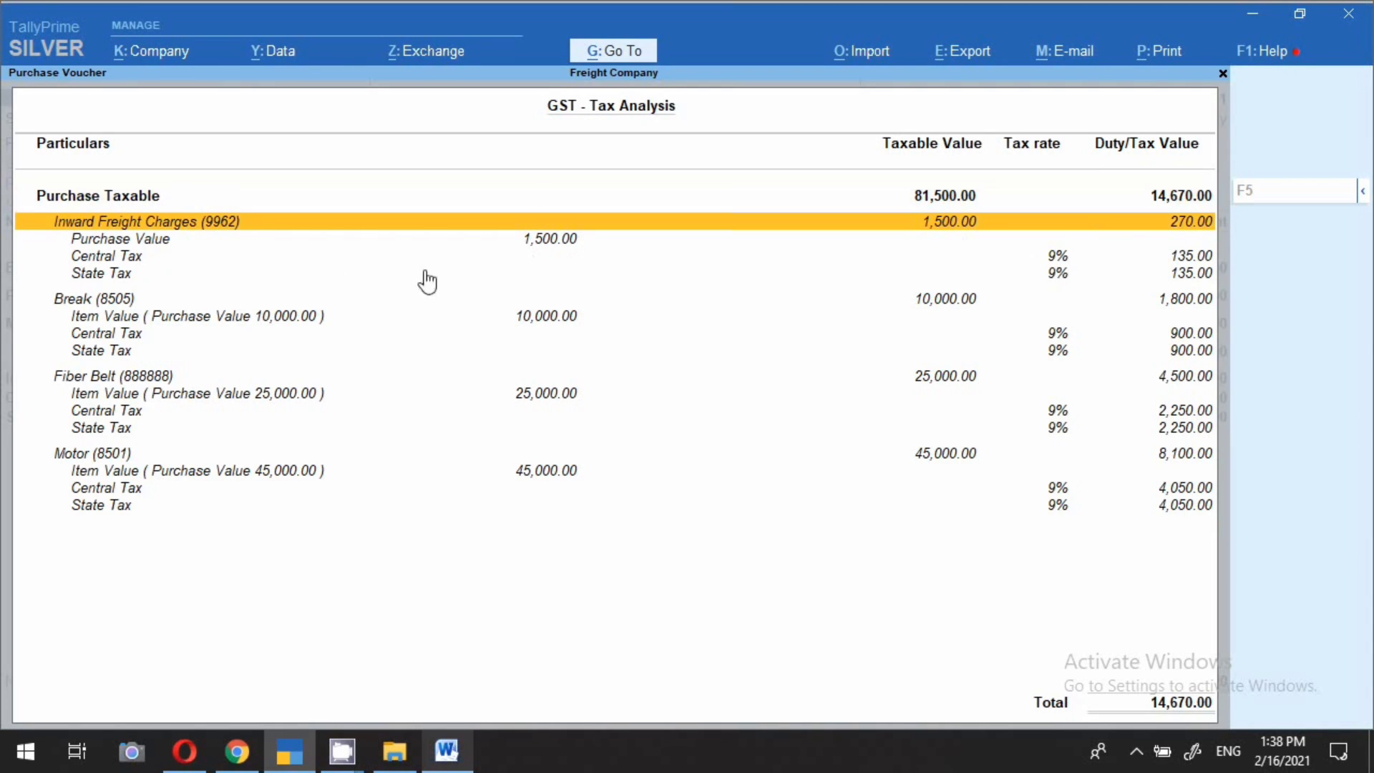
left_click(116, 304)
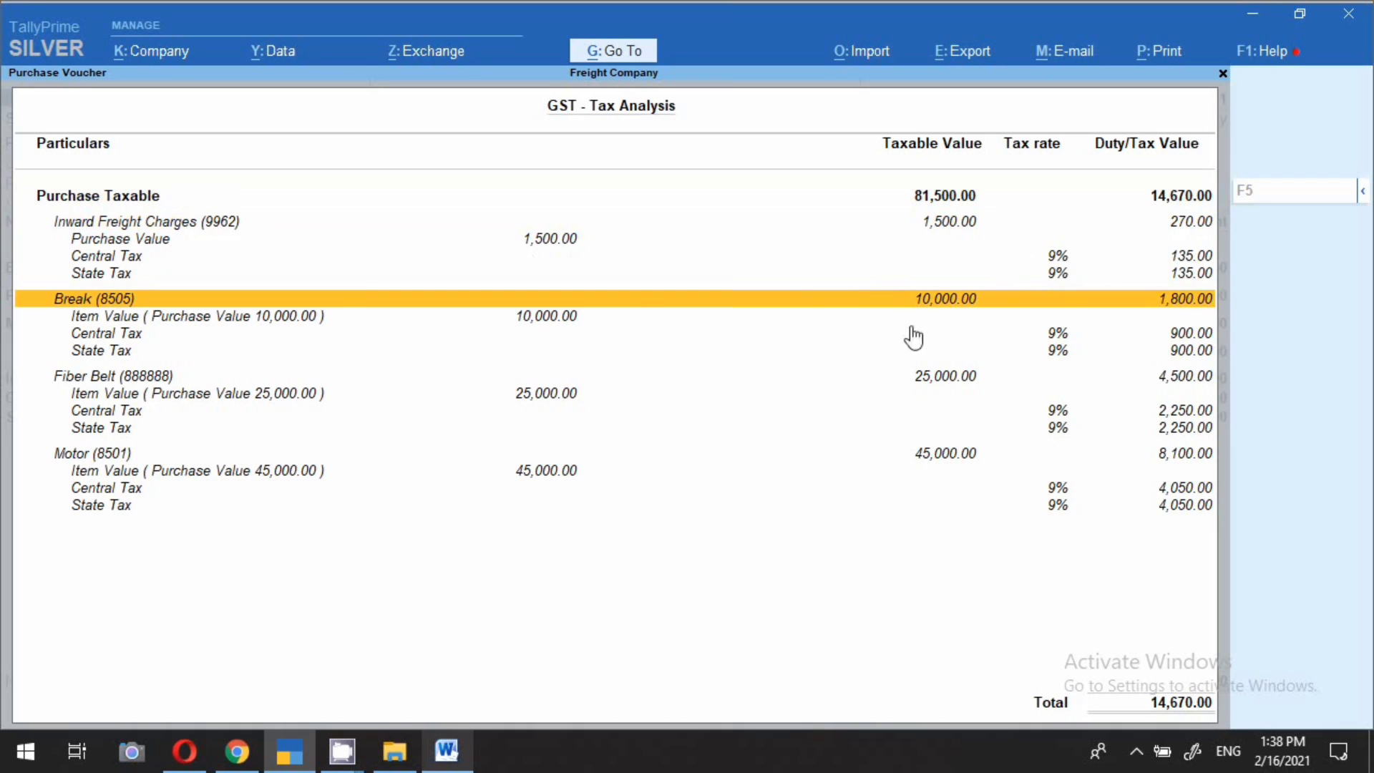
left_click(169, 377)
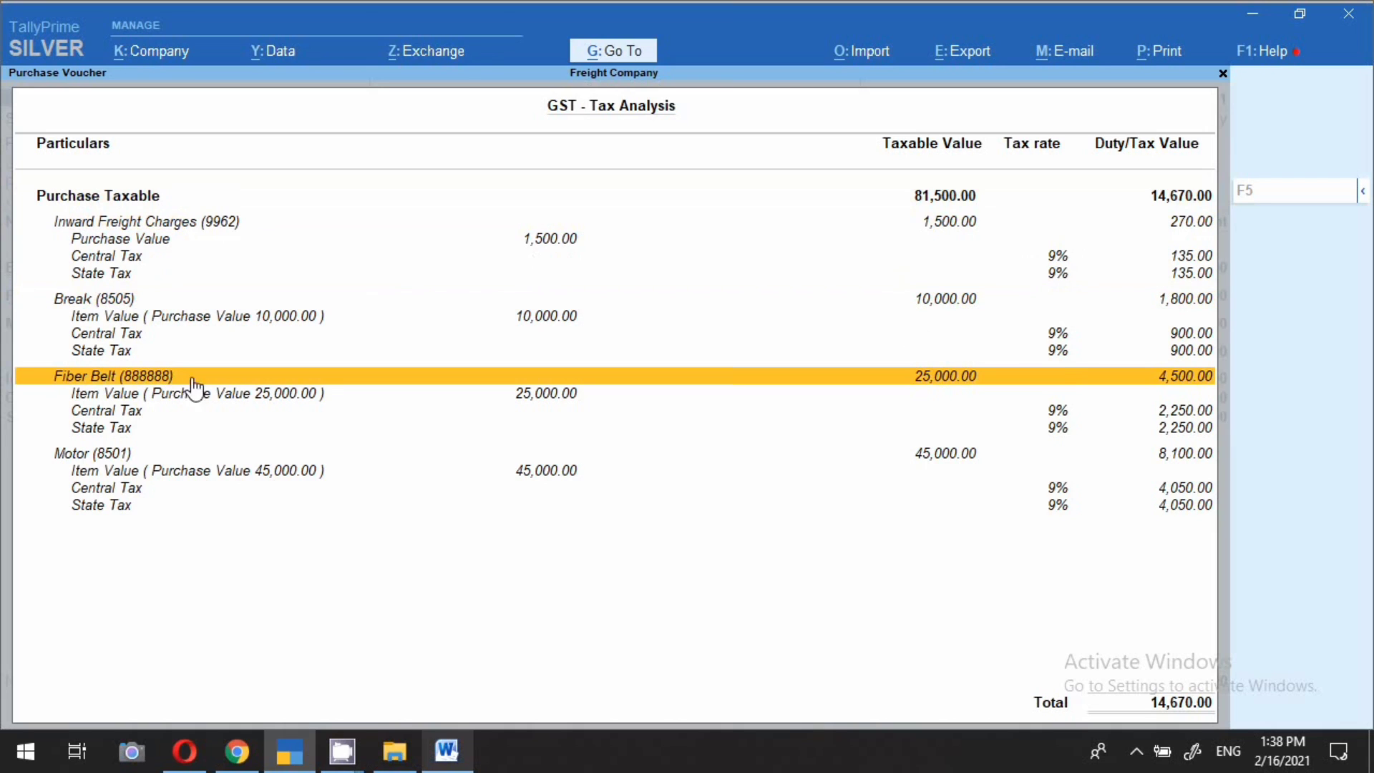
left_click(86, 455)
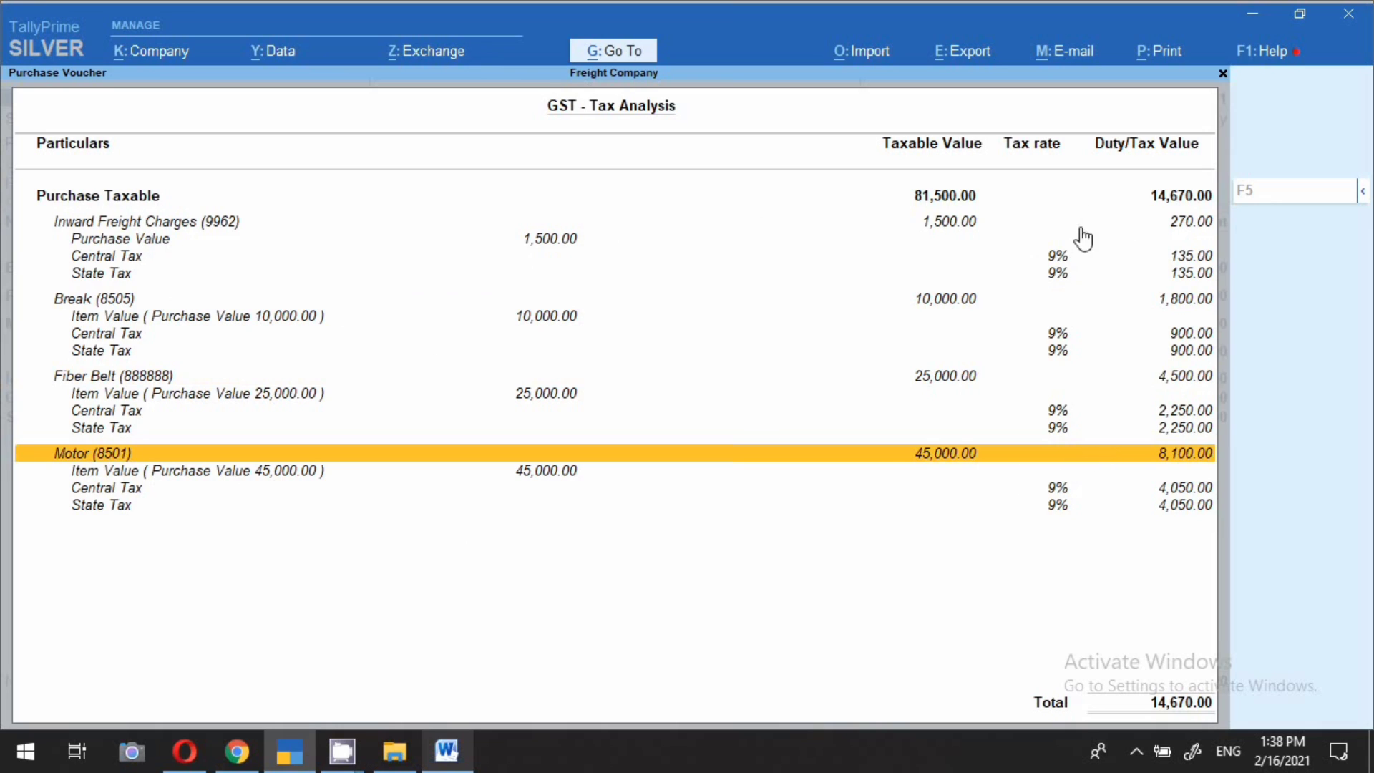
left_click(1061, 258)
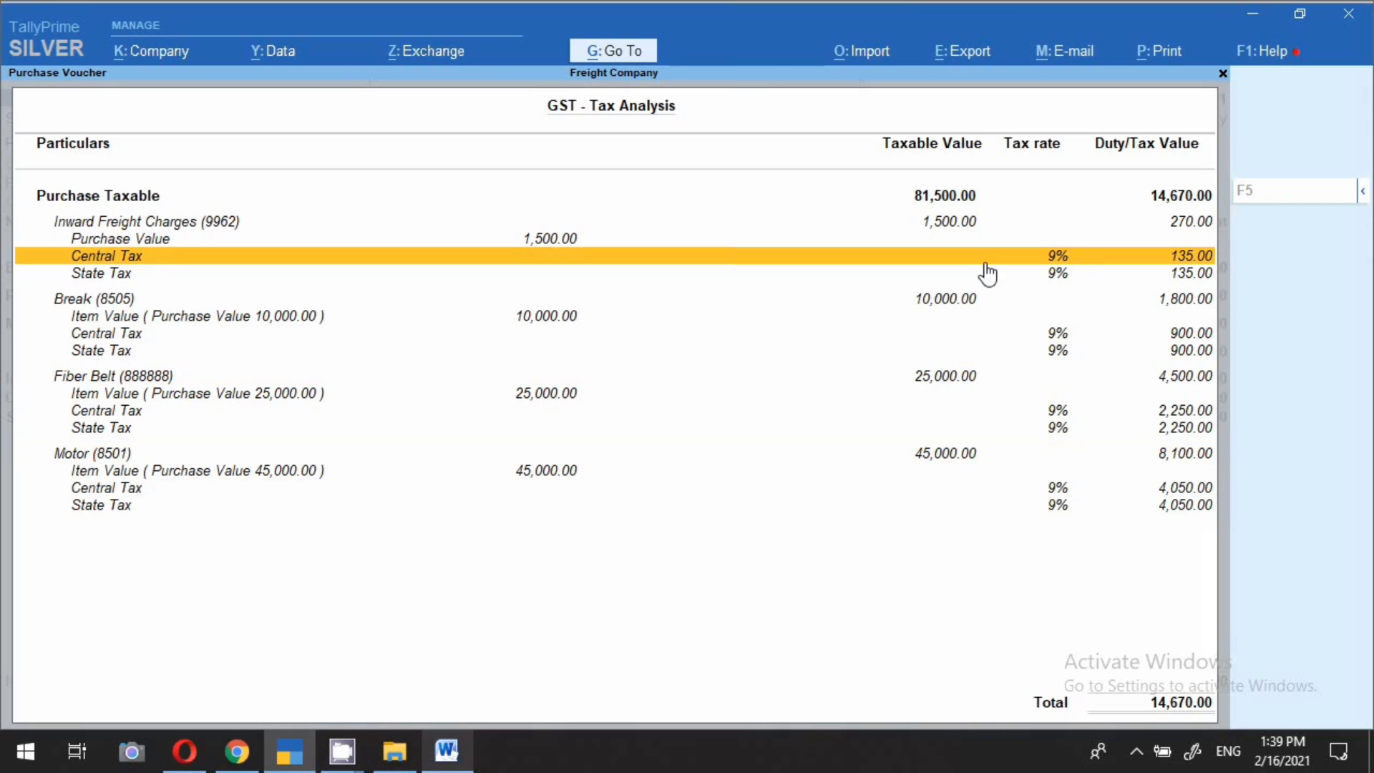
Close the tax analysis, save the purchase voucher and return to the list of purchase vouchers
key("Escape")
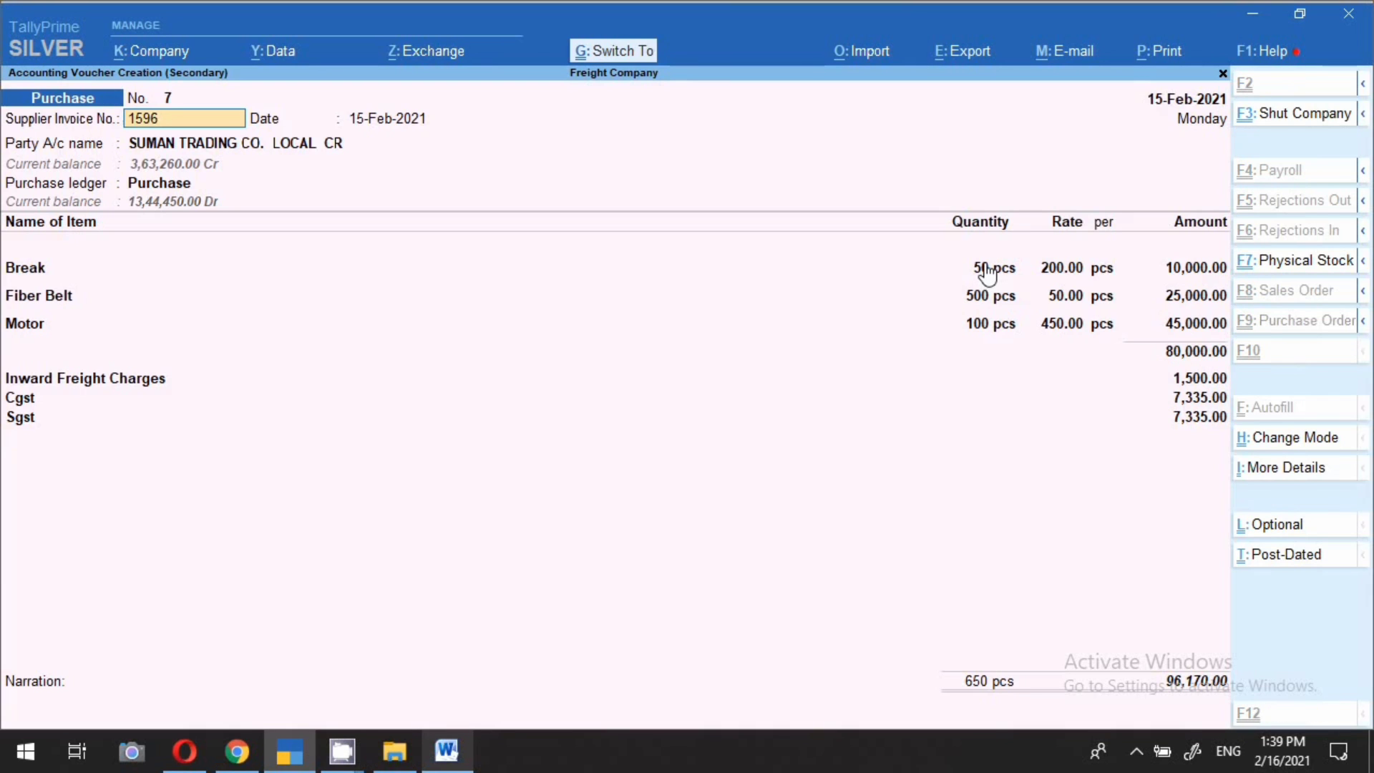
key("Escape")
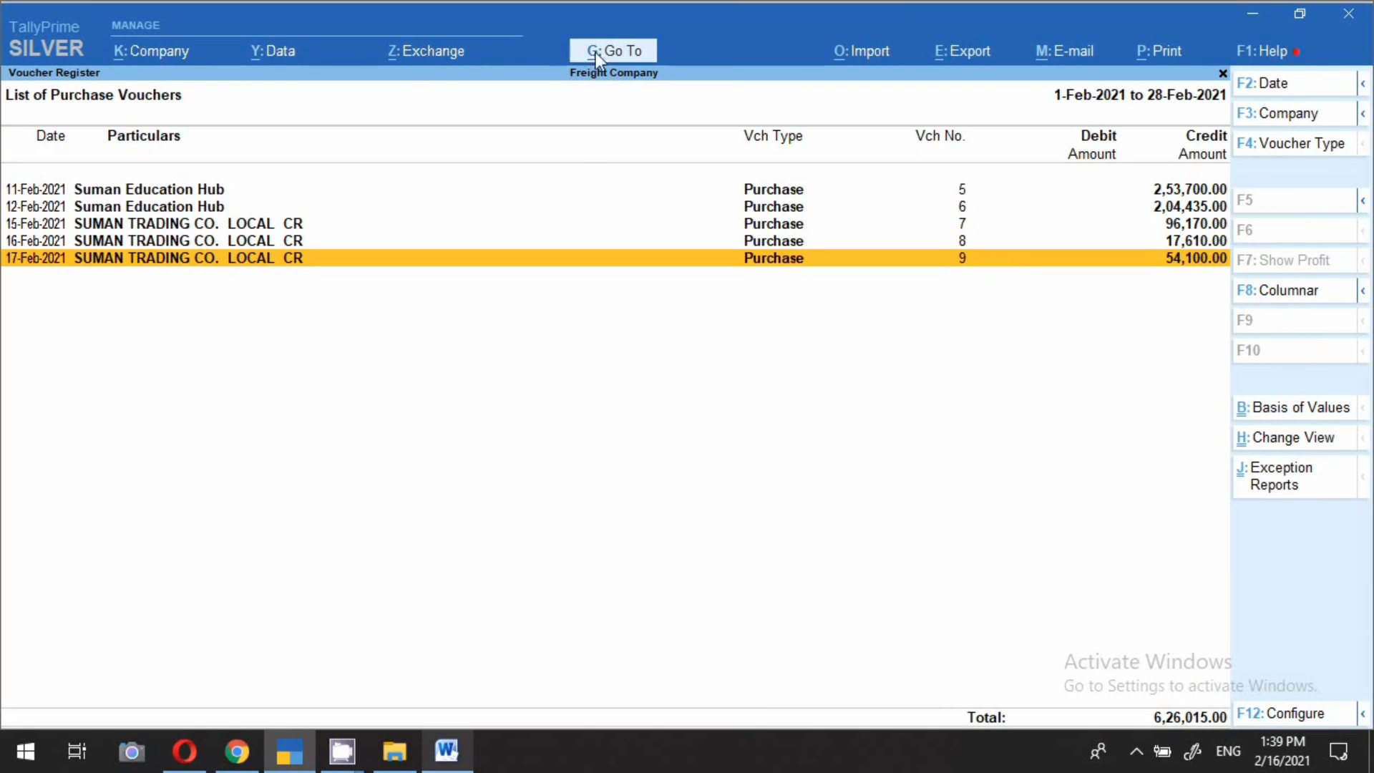
Search the reports for GST and pick the GSTR-2 report
left_click(629, 61)
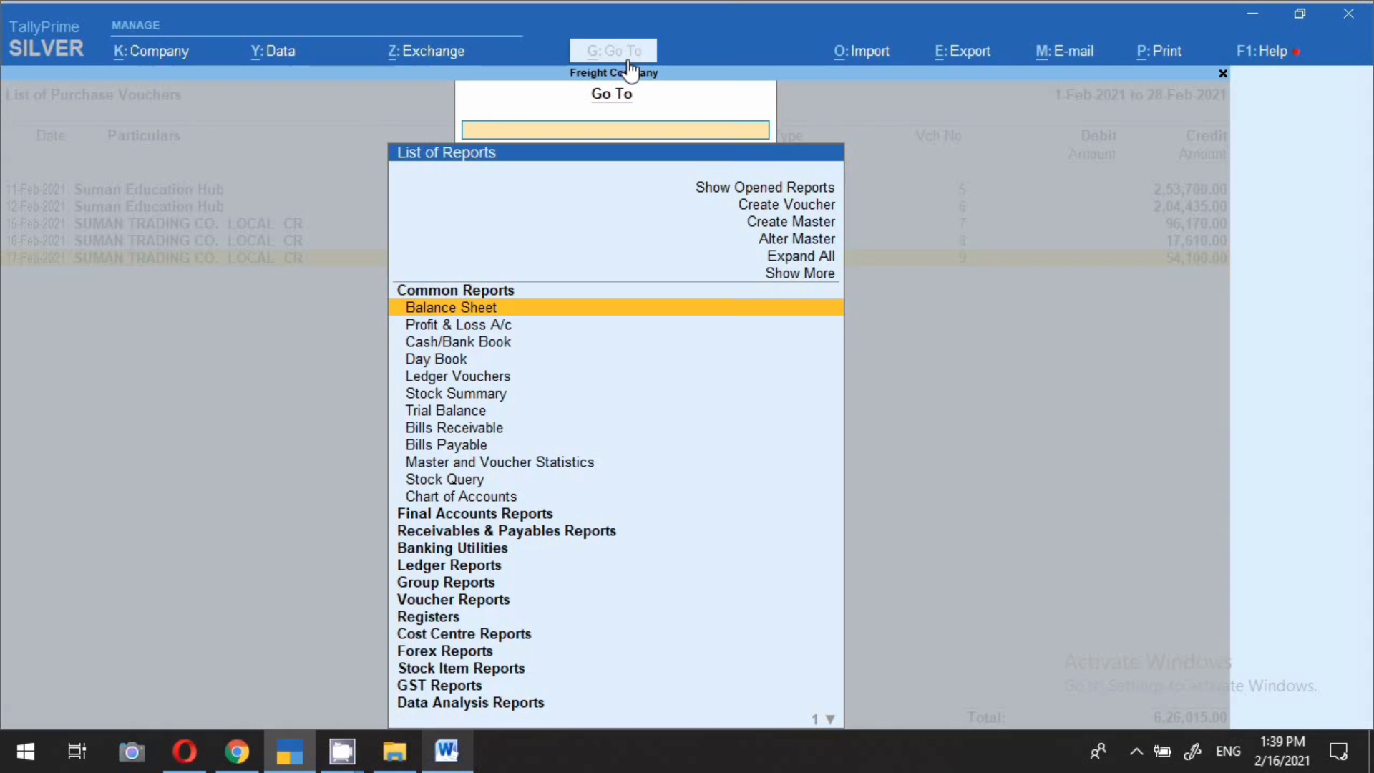
type("GST")
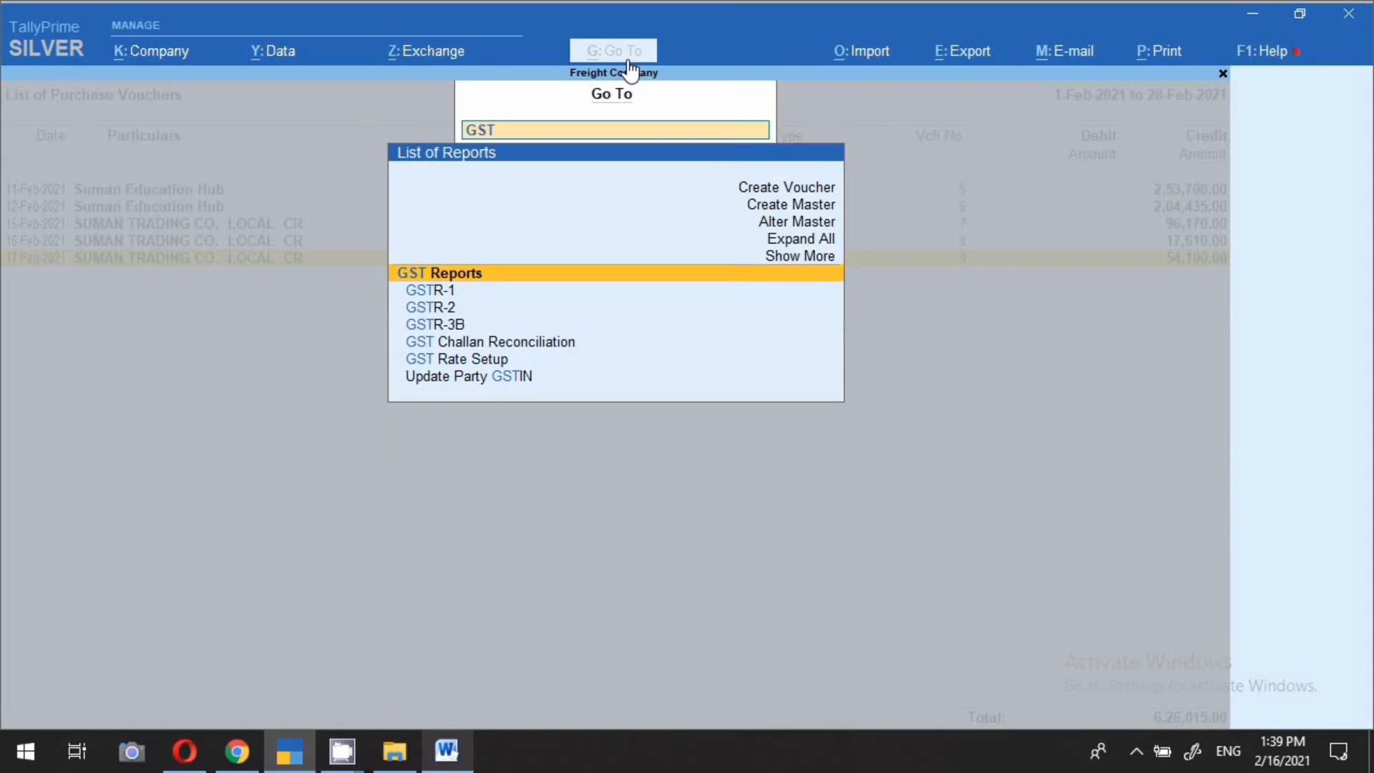
key("Down")
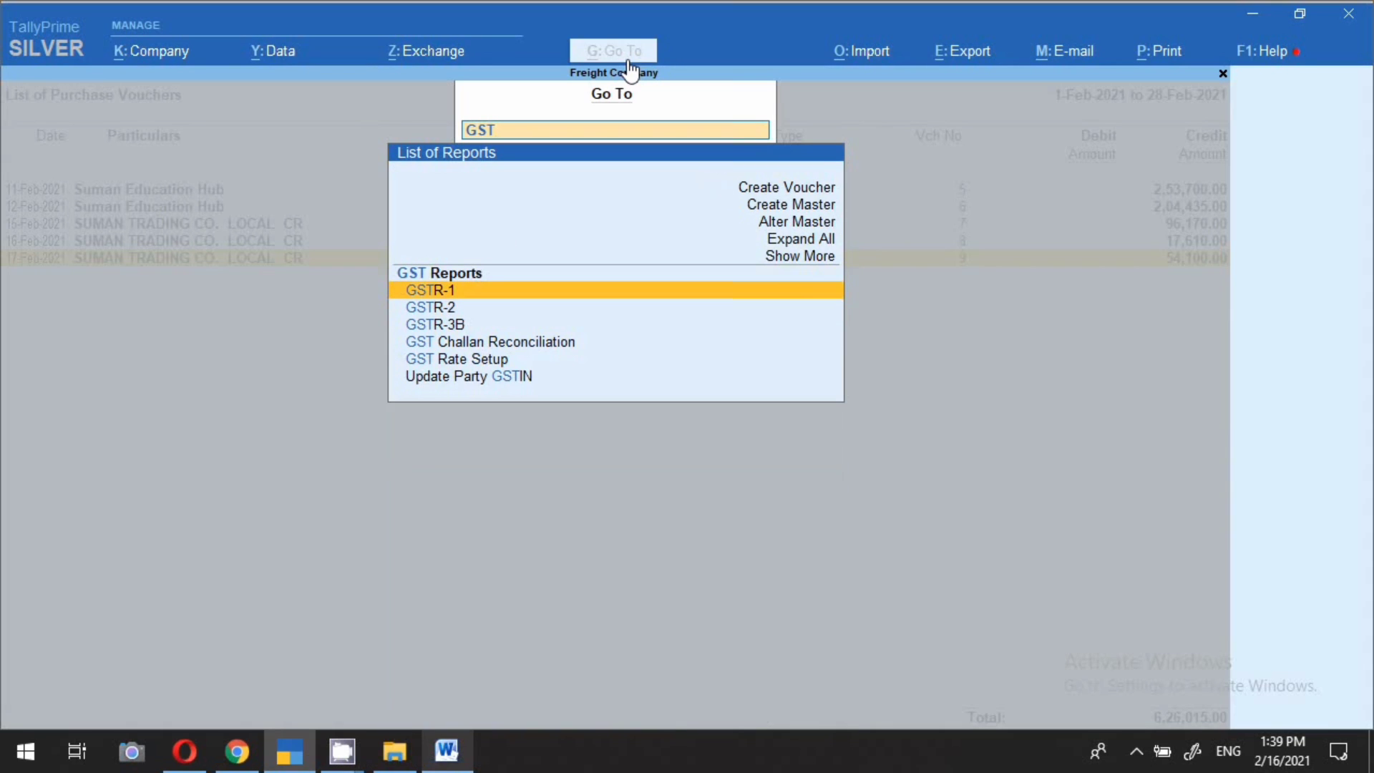
key("Down")
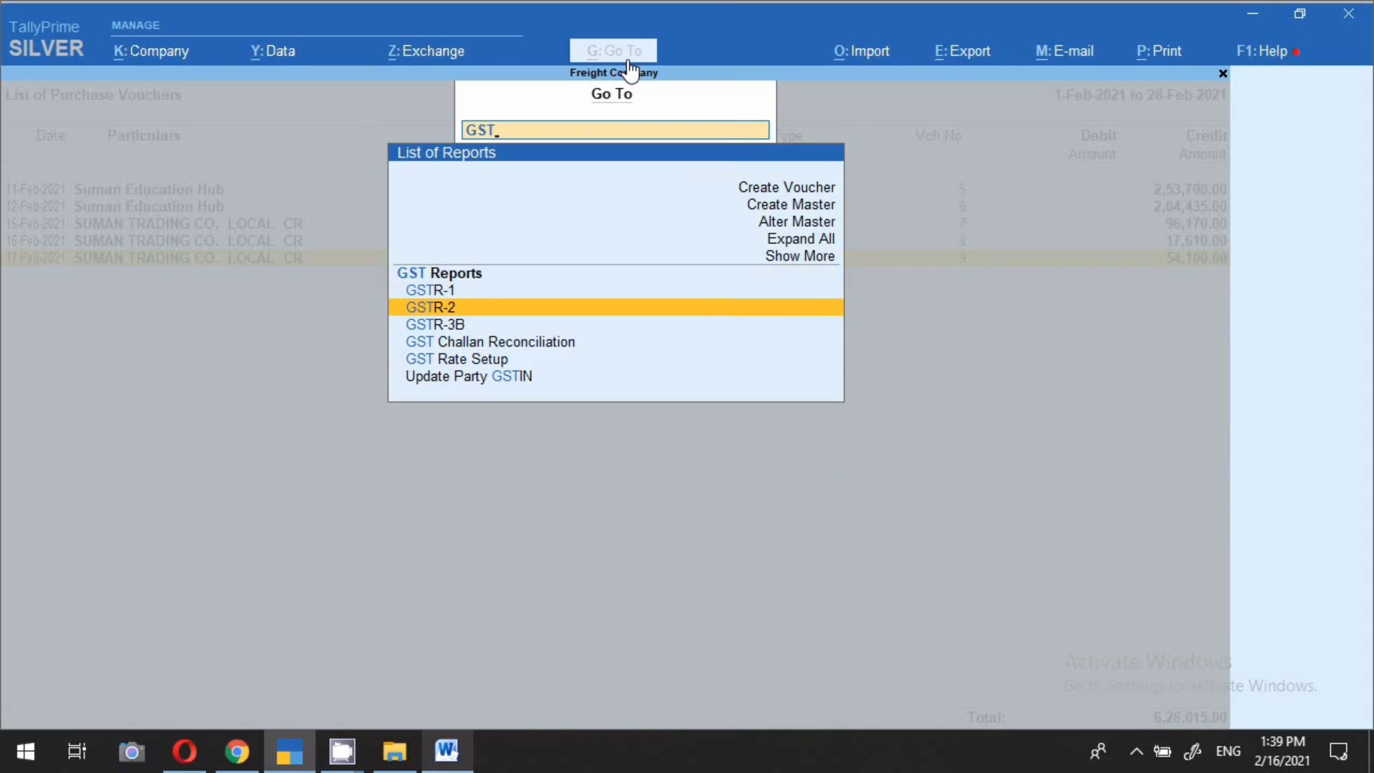